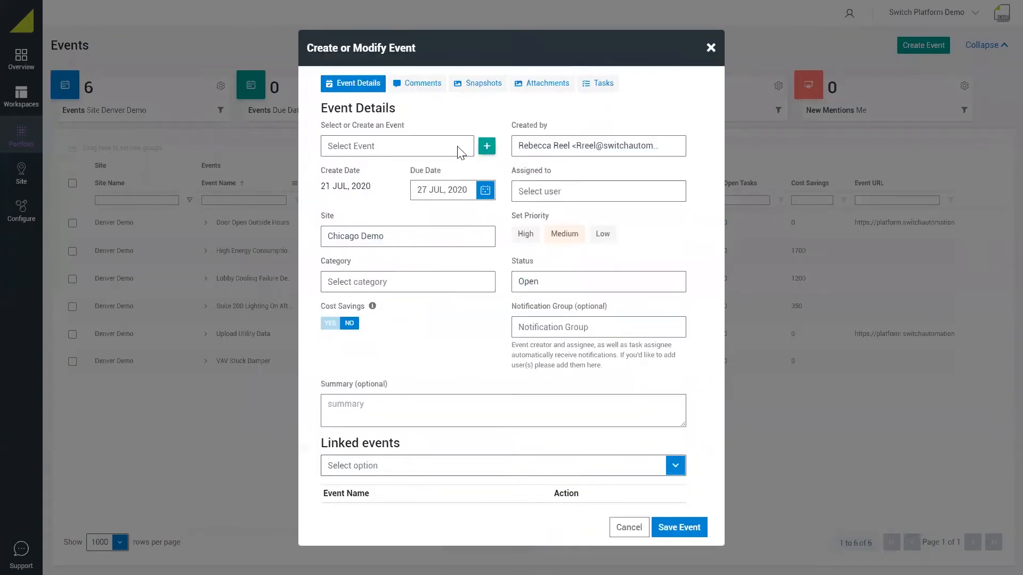
- Set the event's category to Sustainability and its priority to Low, keeping the status Open
left_click(378, 284)
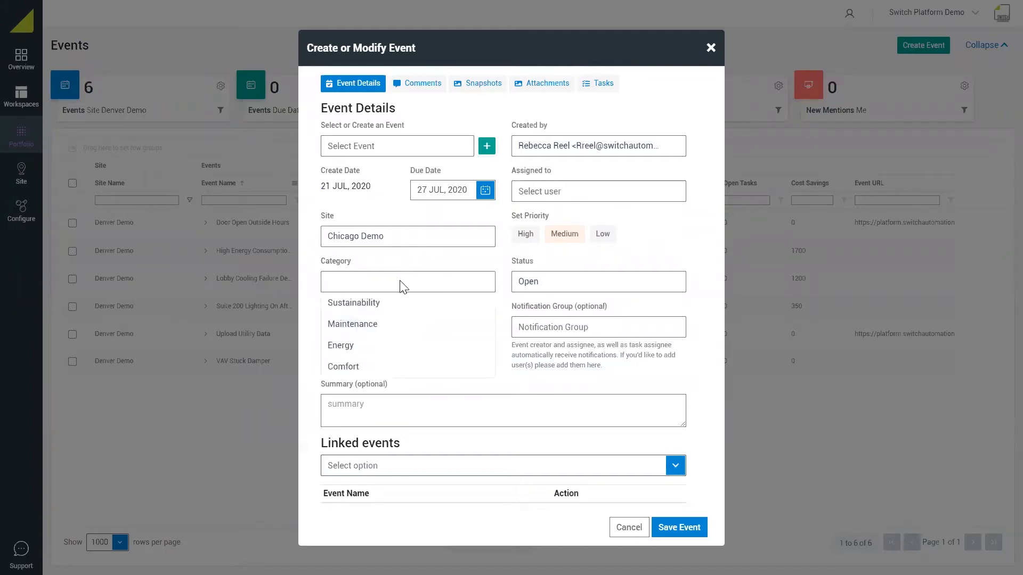
left_click(360, 302)
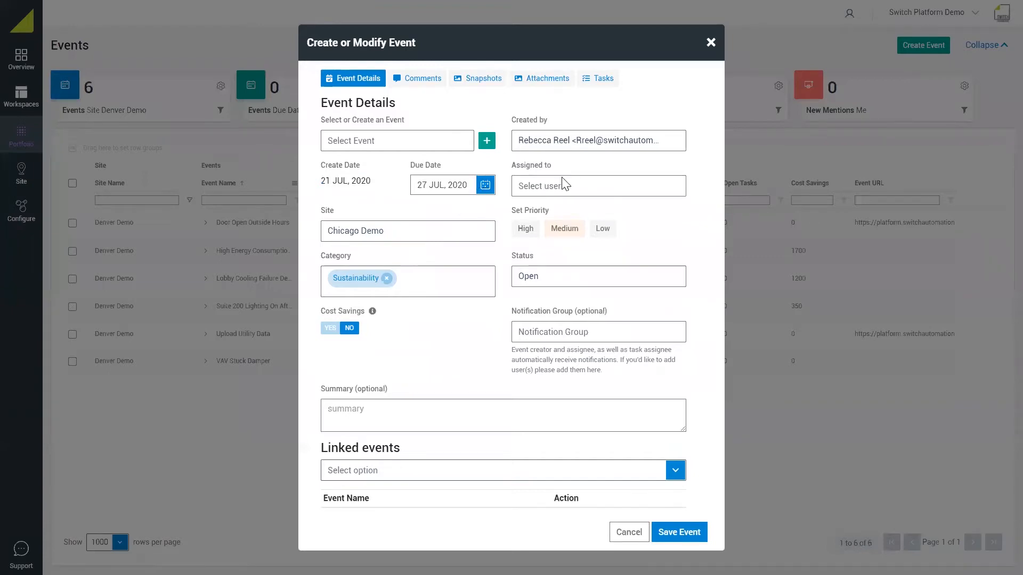
left_click(566, 275)
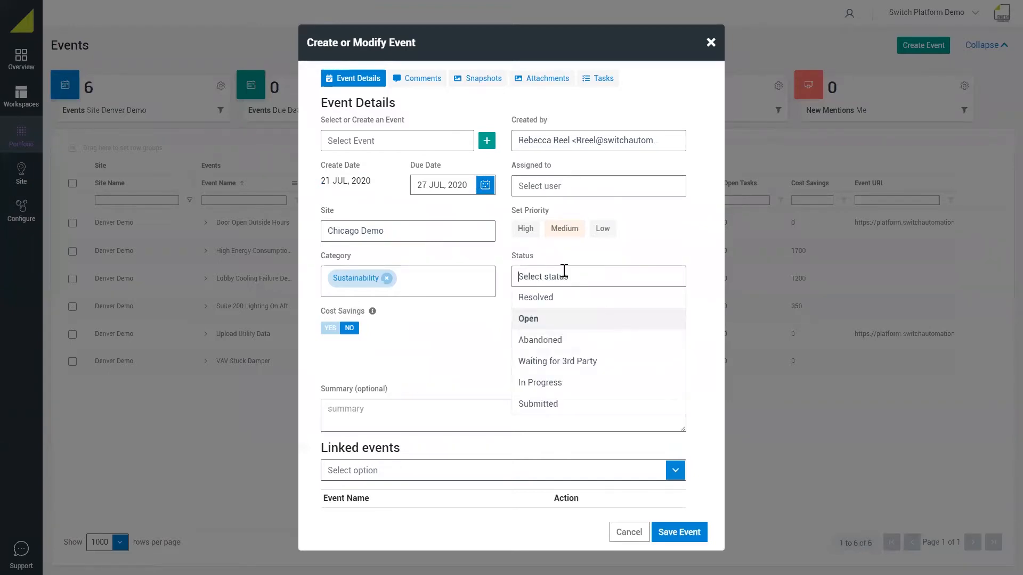
left_click(623, 237)
left_click(608, 237)
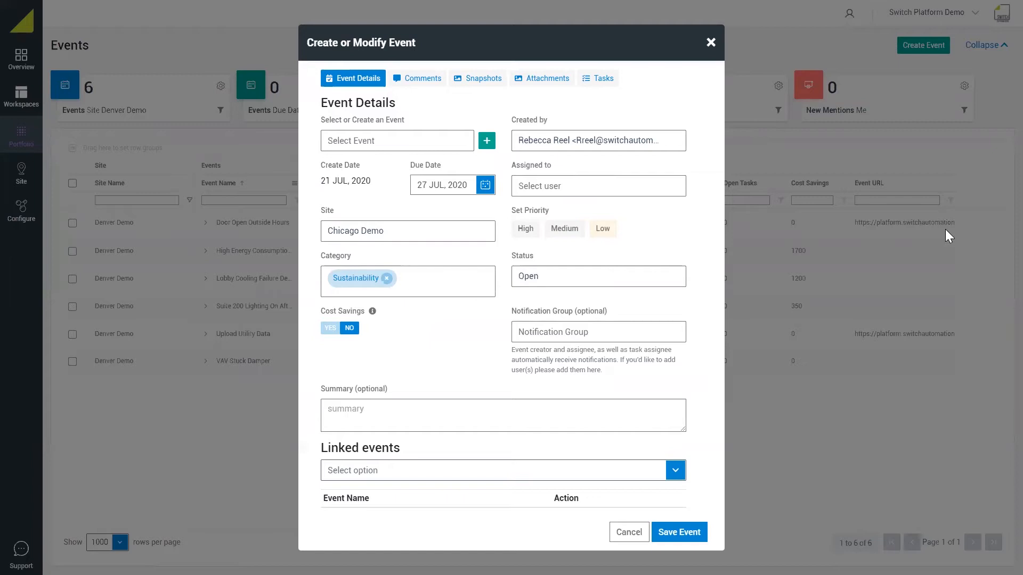
- Enter "additional info" as the event summary and turn on cost savings for the event
left_click(393, 411)
type("additional info")
left_click(329, 328)
left_click(346, 362)
- Add a colleague to the event's notification group and begin a comment with the mention text "@c"
left_click(569, 325)
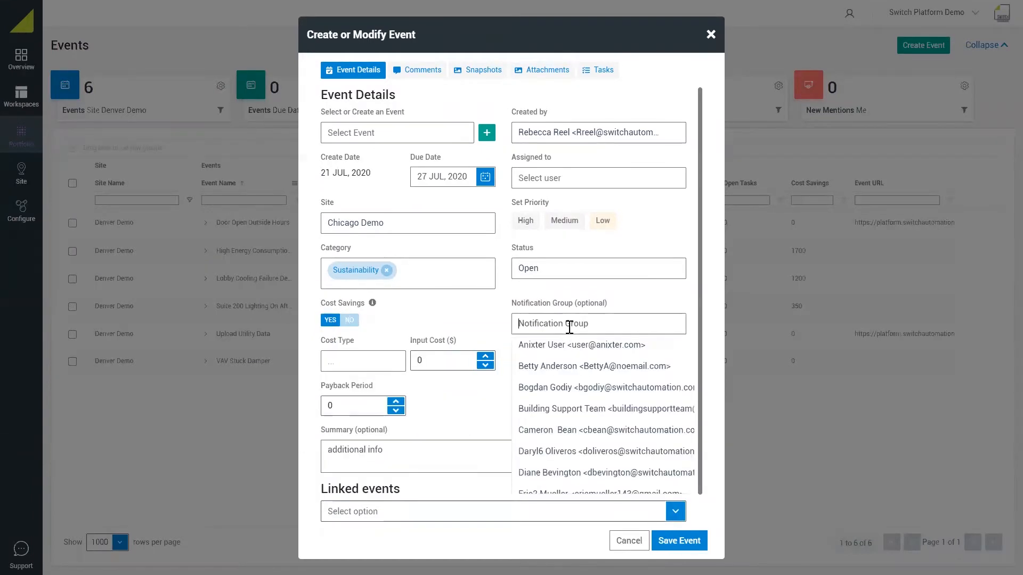
left_click(535, 430)
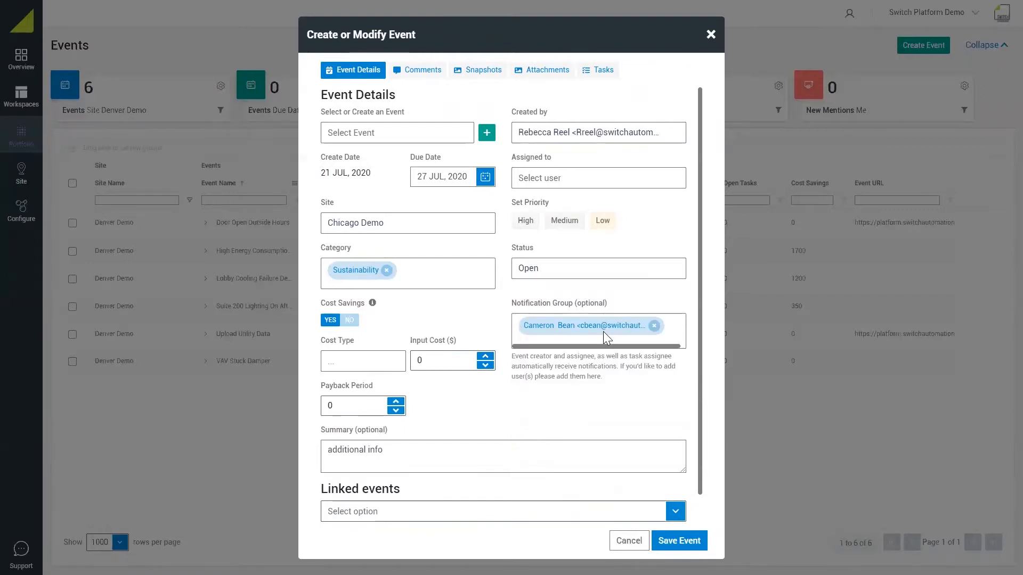
left_click(417, 69)
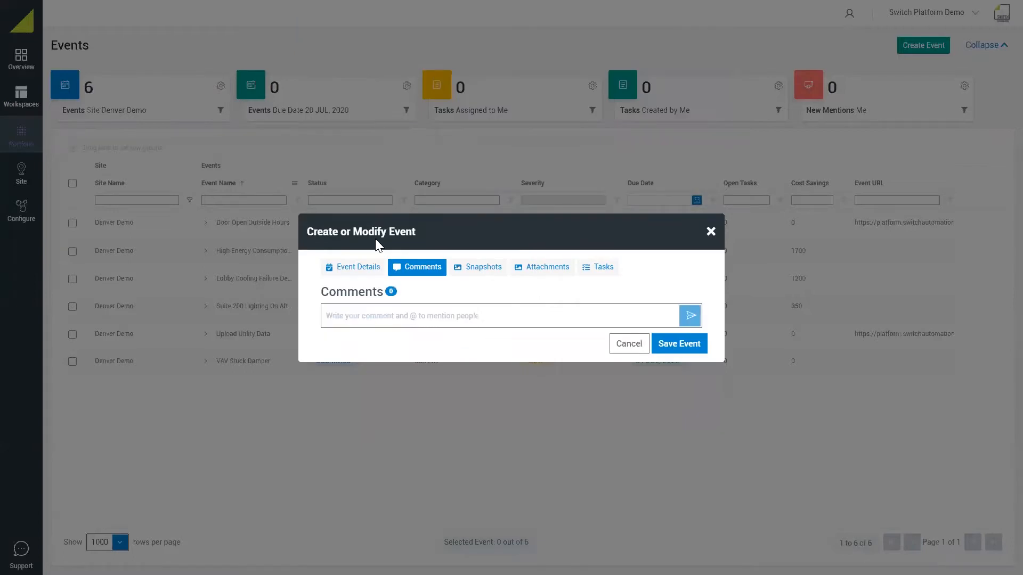
left_click(361, 316)
type("@c")
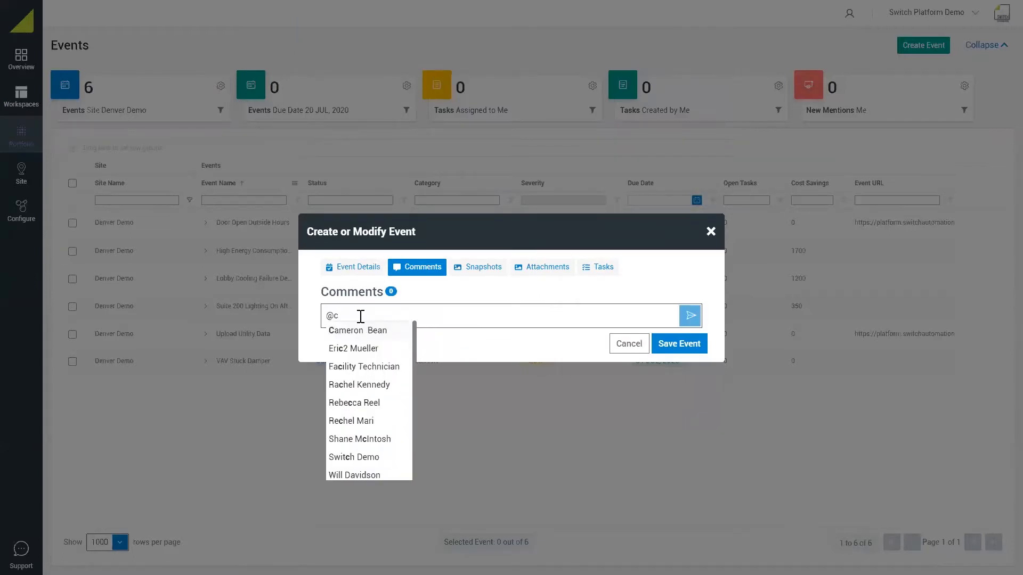
- View the event's snapshot and attachment upload areas and its task list
left_click(482, 268)
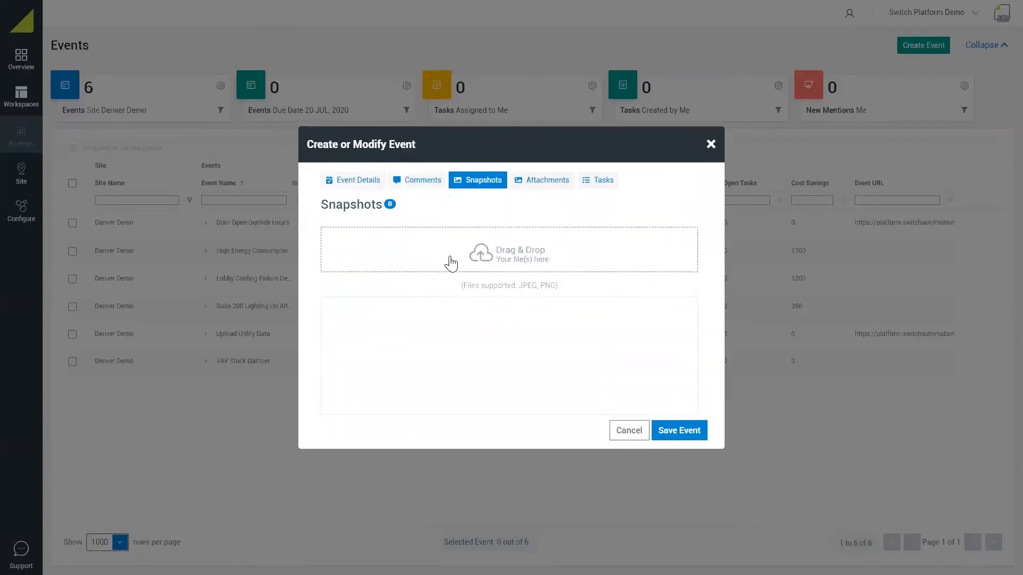
left_click(534, 181)
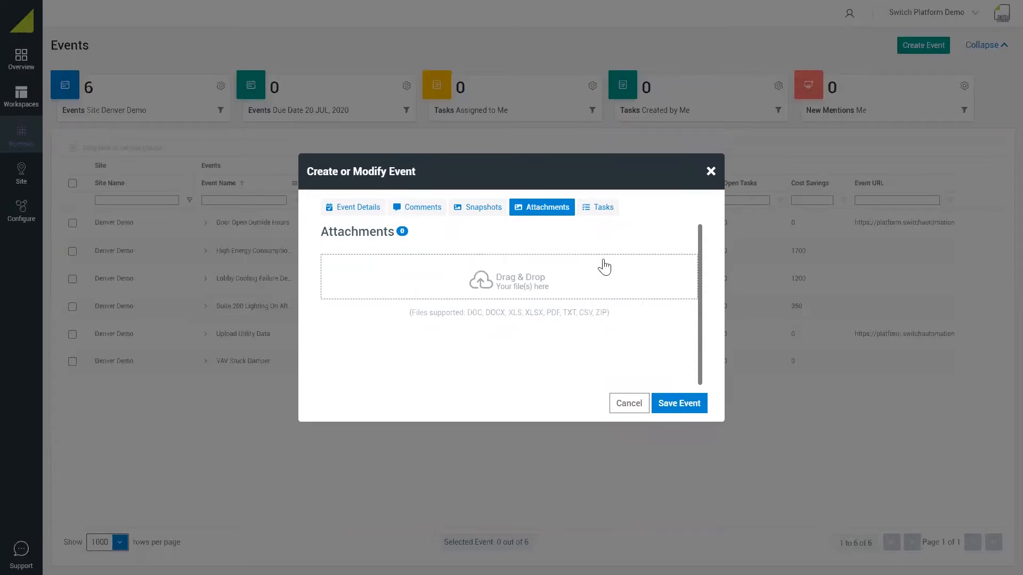
left_click(606, 214)
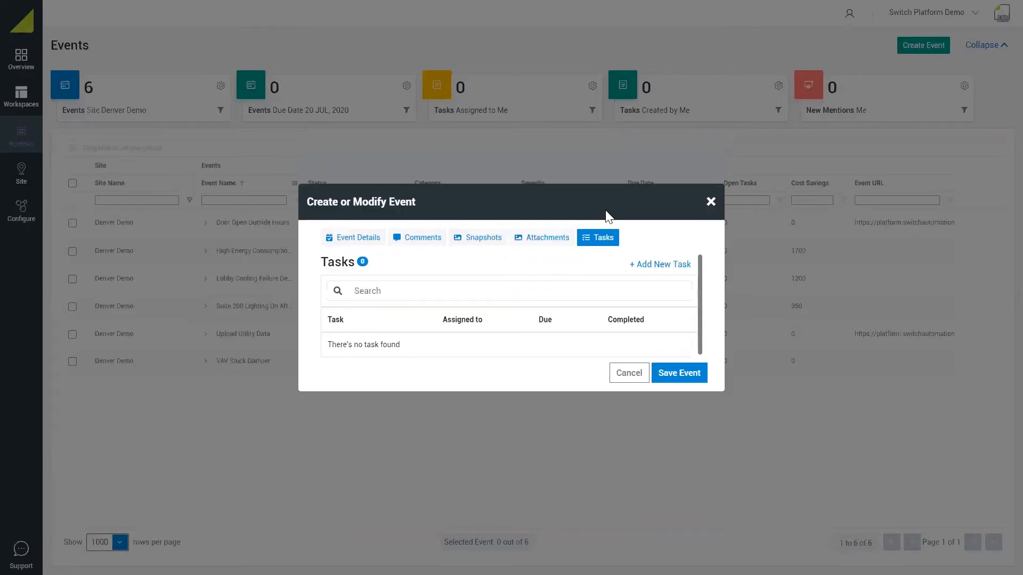
- Add a task assigned to a colleague with the description "extra" and save the event
left_click(636, 264)
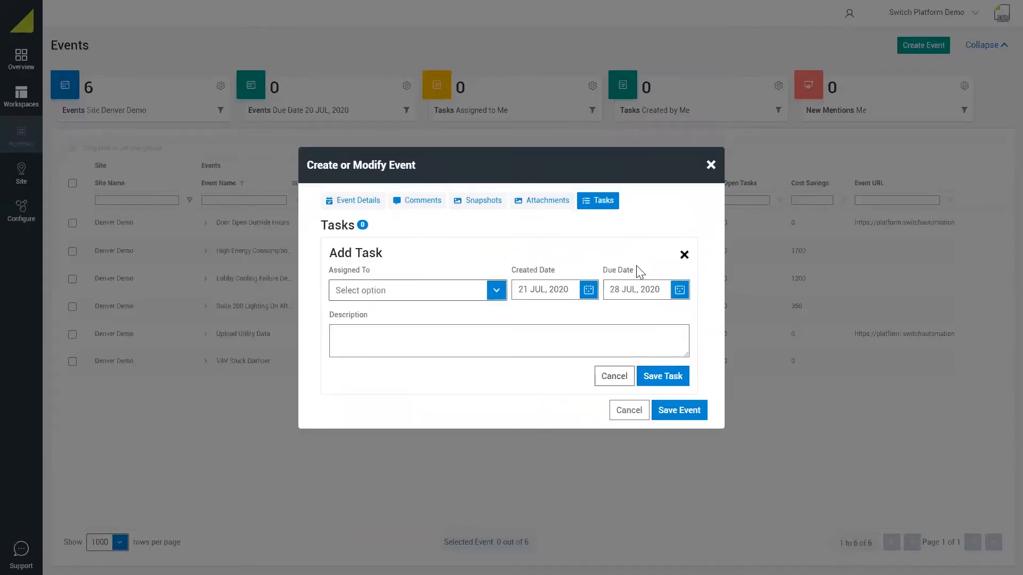
left_click(502, 299)
type("ca")
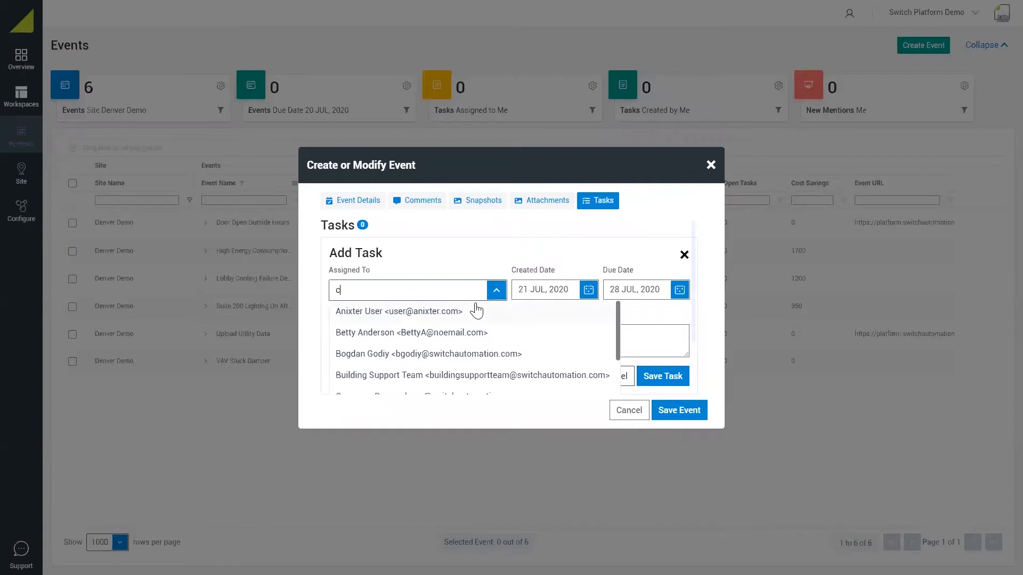
left_click(446, 312)
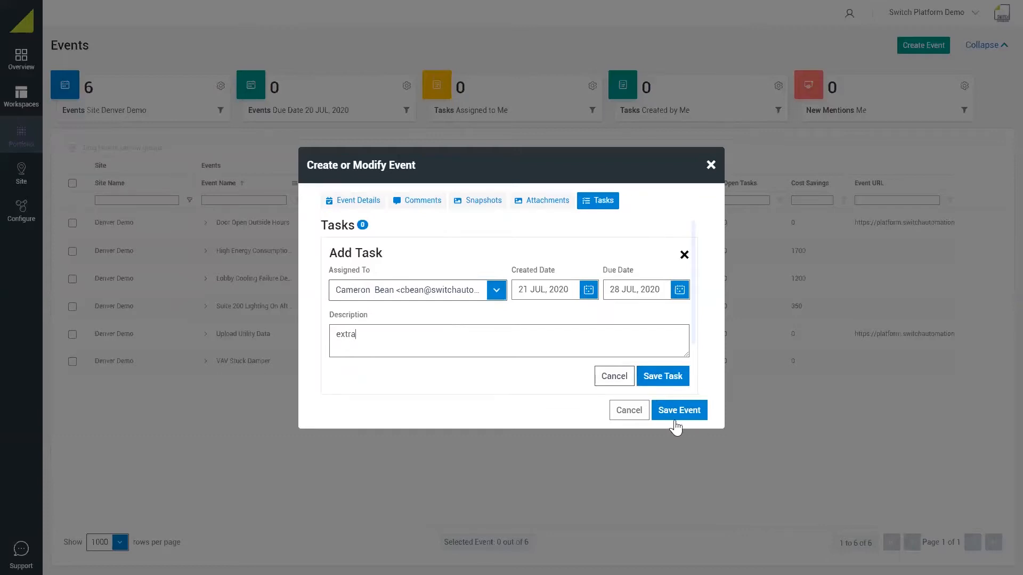
left_click(676, 413)
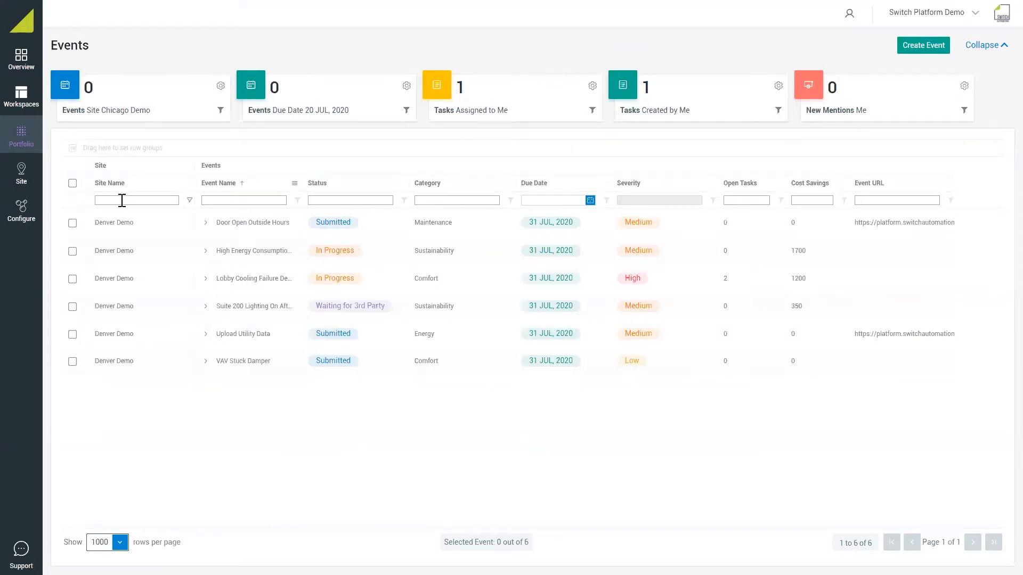
- Examine the filter options for the Site Name column of the events table
left_click(240, 200)
left_click(190, 200)
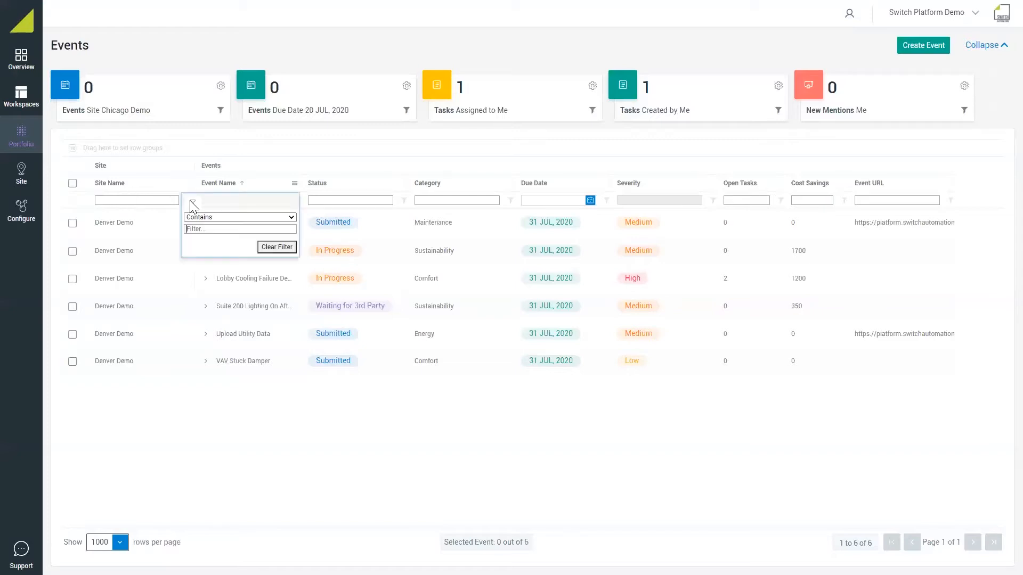
left_click(354, 142)
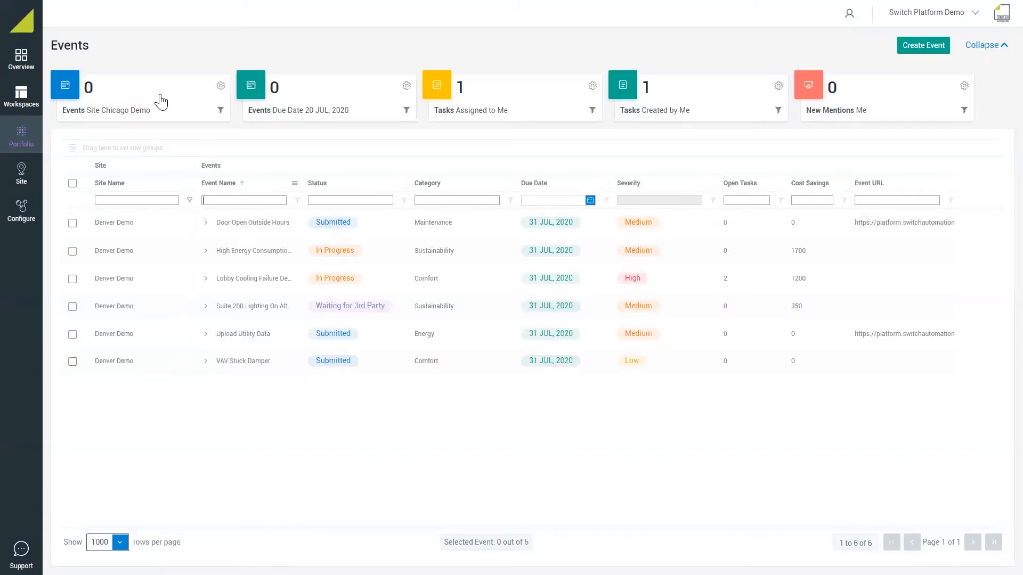
- Review the first summary card's configuration options and apply it with Events, Site and Chicago Demo
left_click(220, 88)
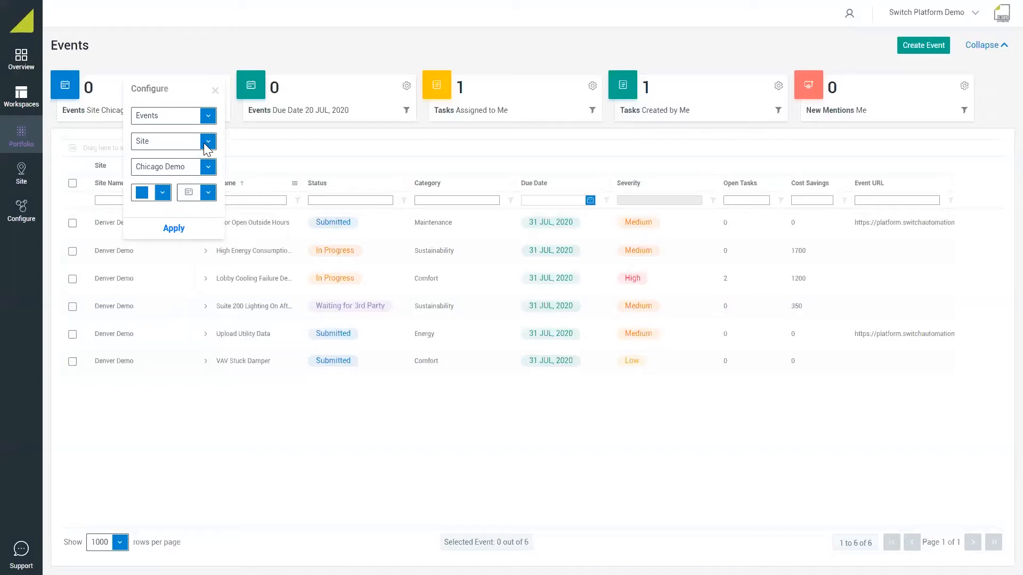
left_click(209, 117)
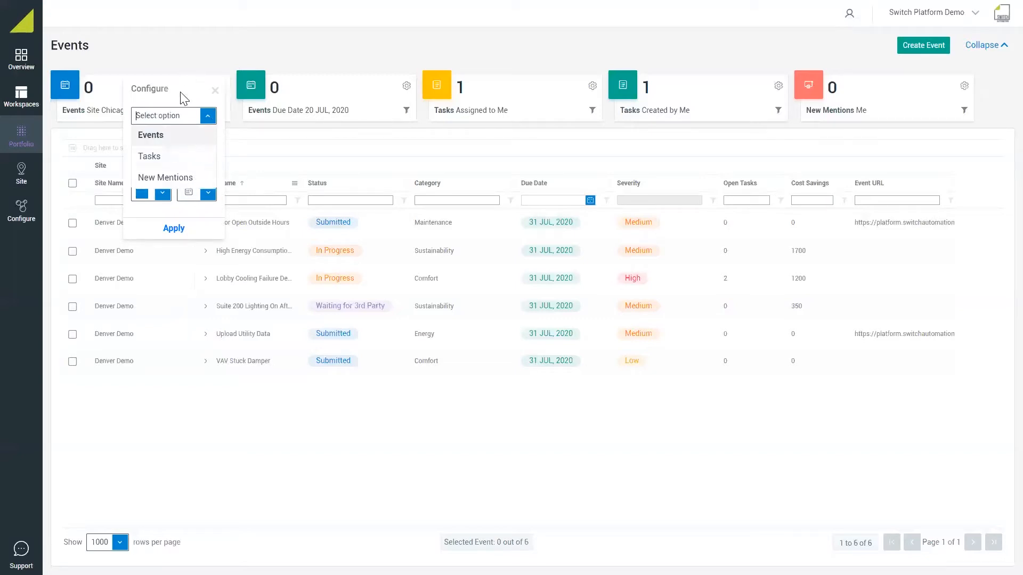
left_click(184, 140)
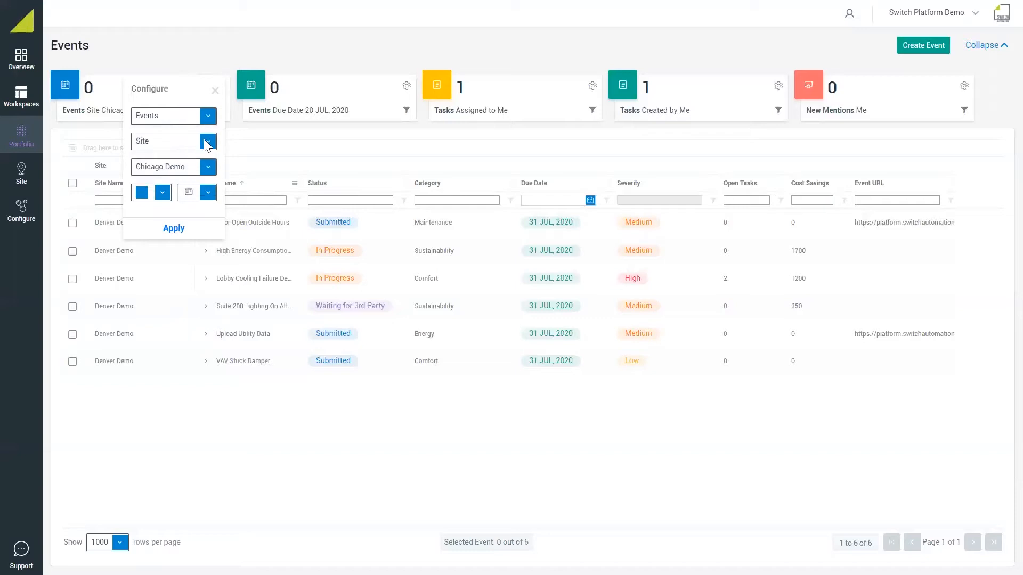
left_click(207, 143)
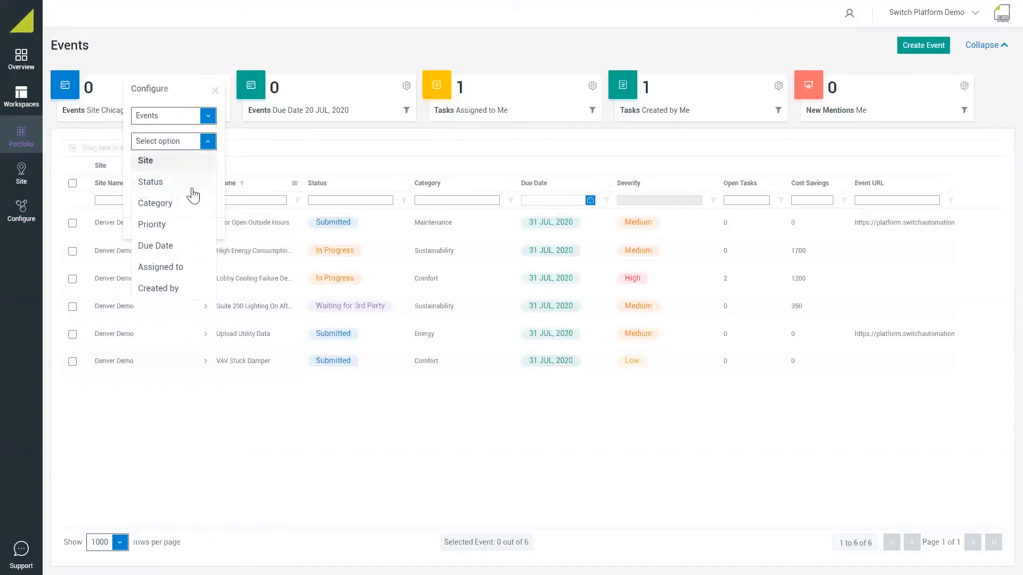
left_click(160, 137)
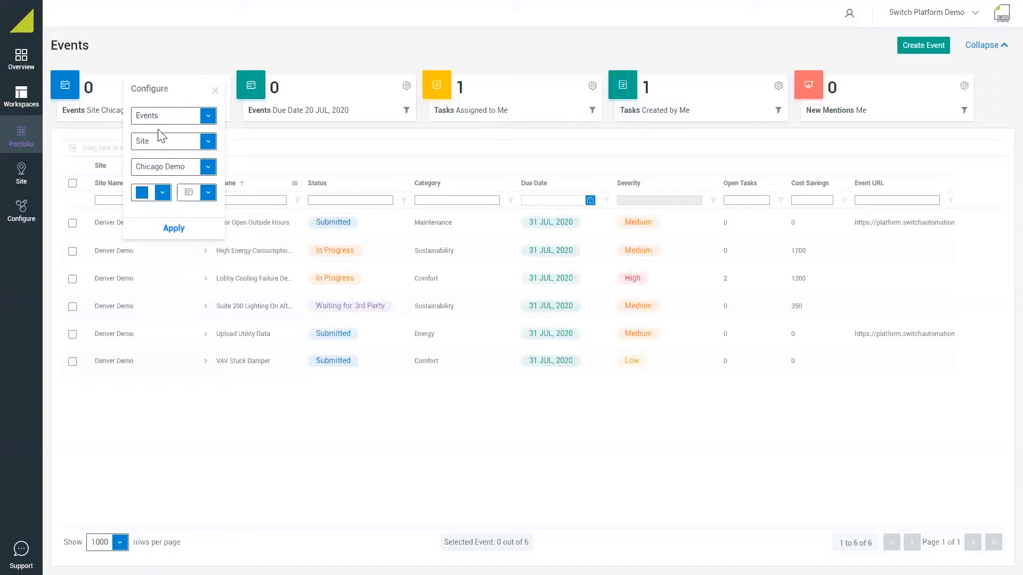
left_click(208, 165)
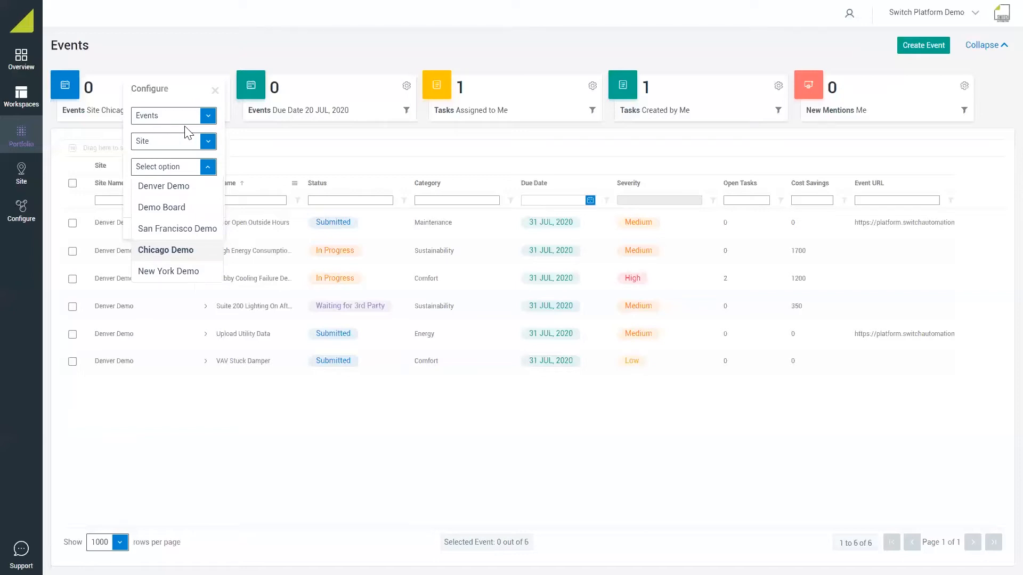
left_click(164, 250)
left_click(175, 229)
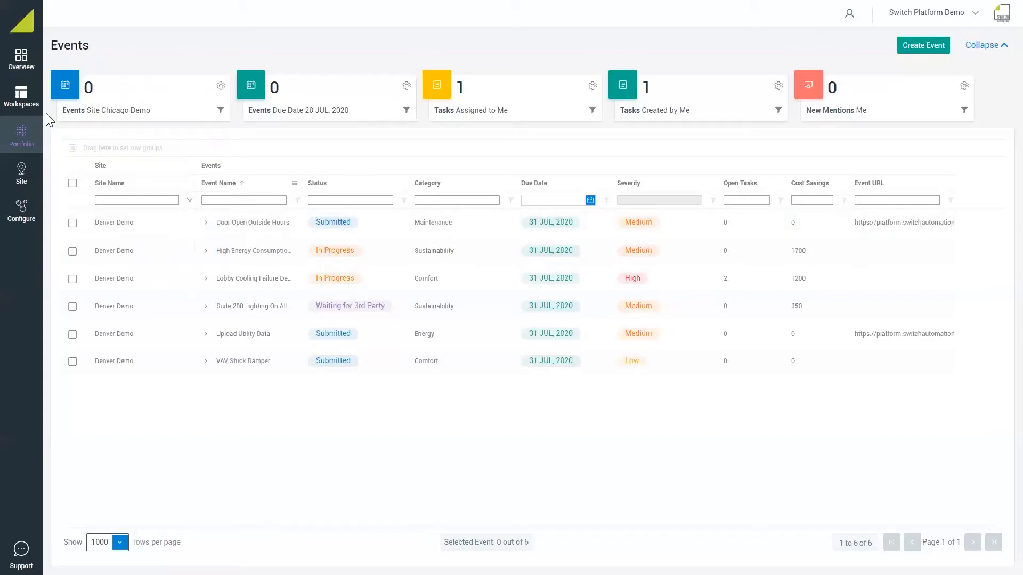
- Filter the events table by the Chicago Demo card and by the 20 JUL, 2020 due date card, clearing each filter
left_click(220, 111)
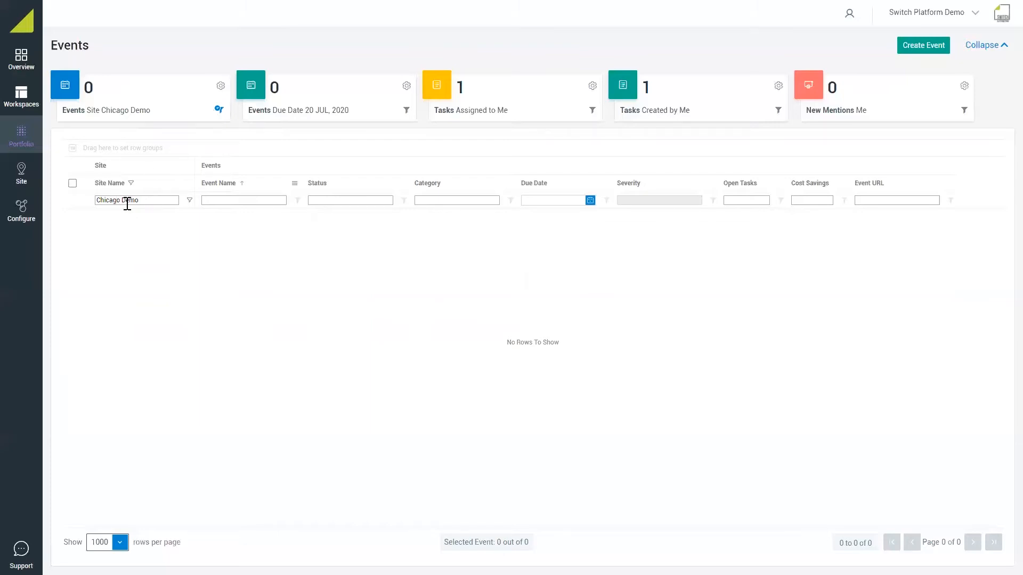
left_click(219, 111)
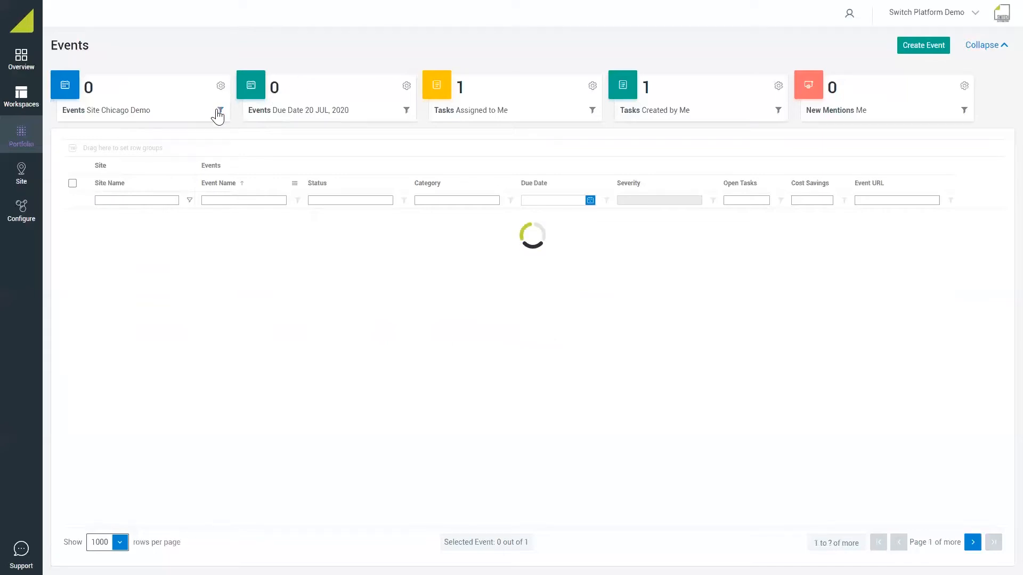
left_click(405, 111)
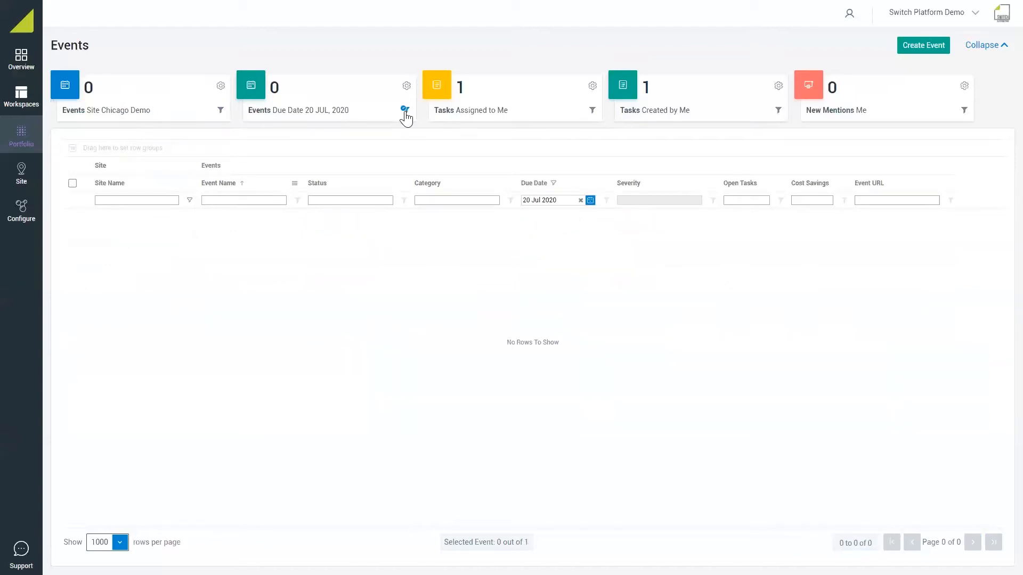
left_click(405, 111)
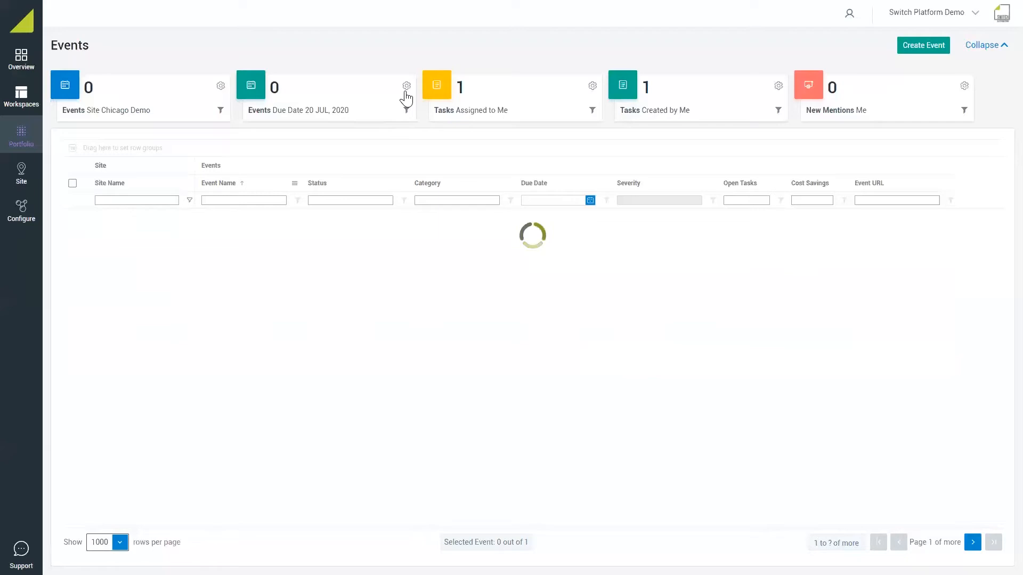
- View and close the due date card's configuration, and collapse and re-expand the row of summary cards
left_click(407, 87)
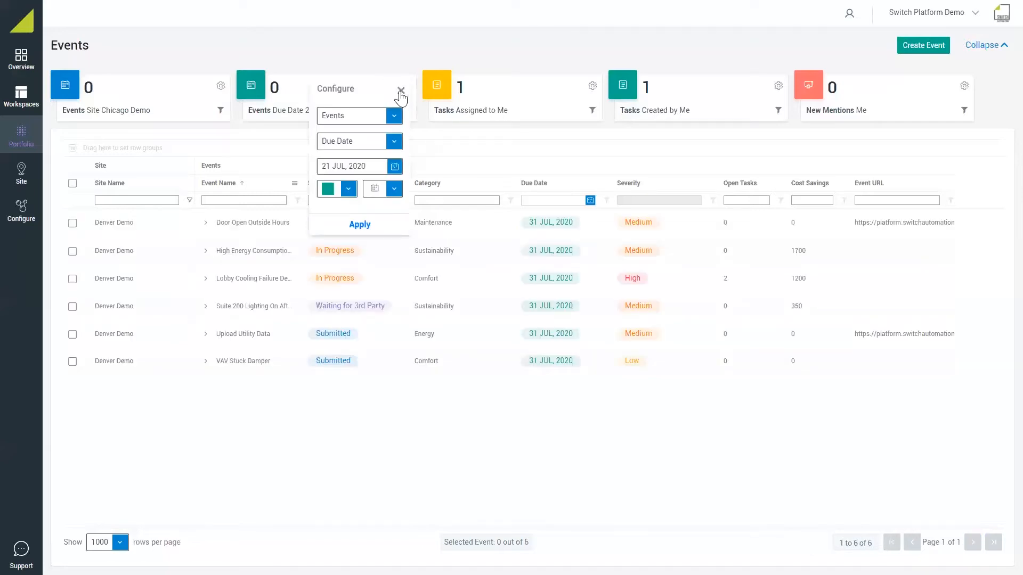
left_click(401, 91)
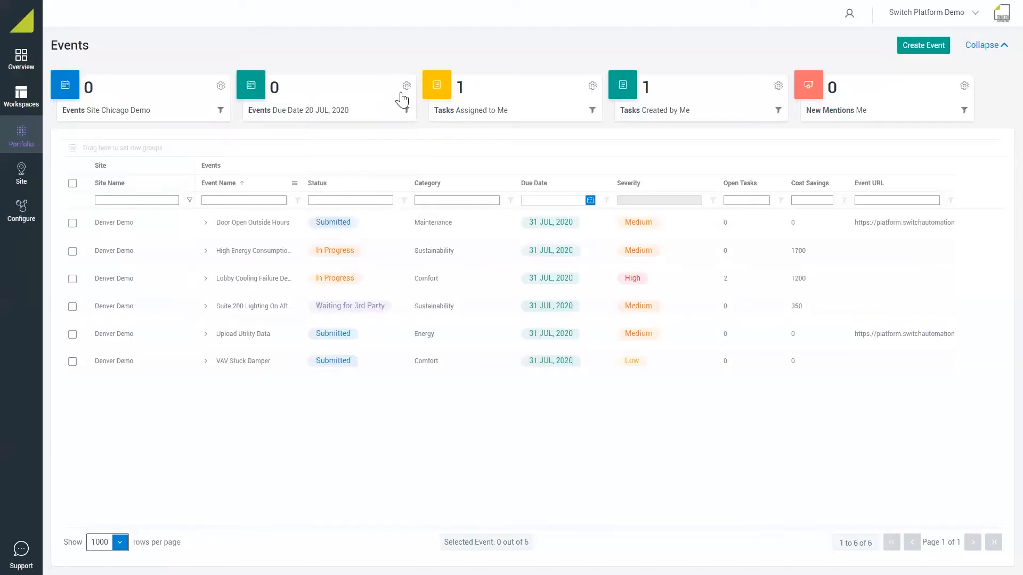
left_click(982, 47)
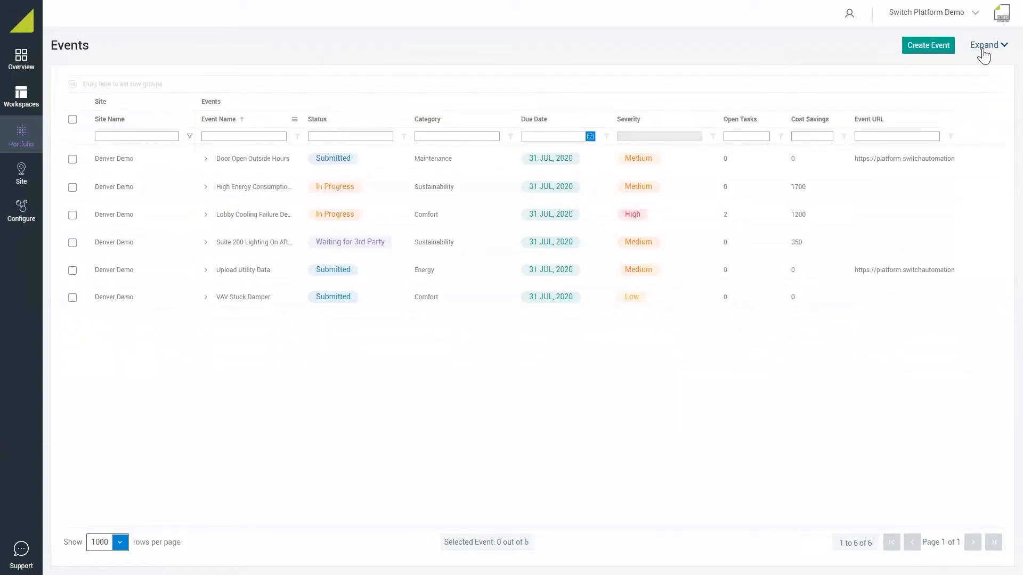
left_click(982, 49)
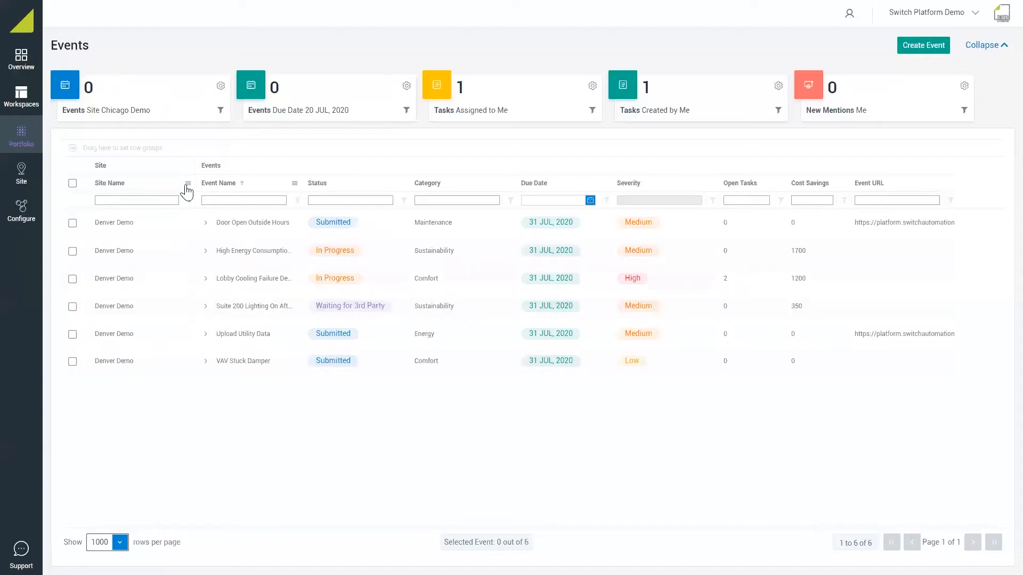
- Hide the Cost Savings, Open Tasks and Event URL columns in the events table
left_click(187, 185)
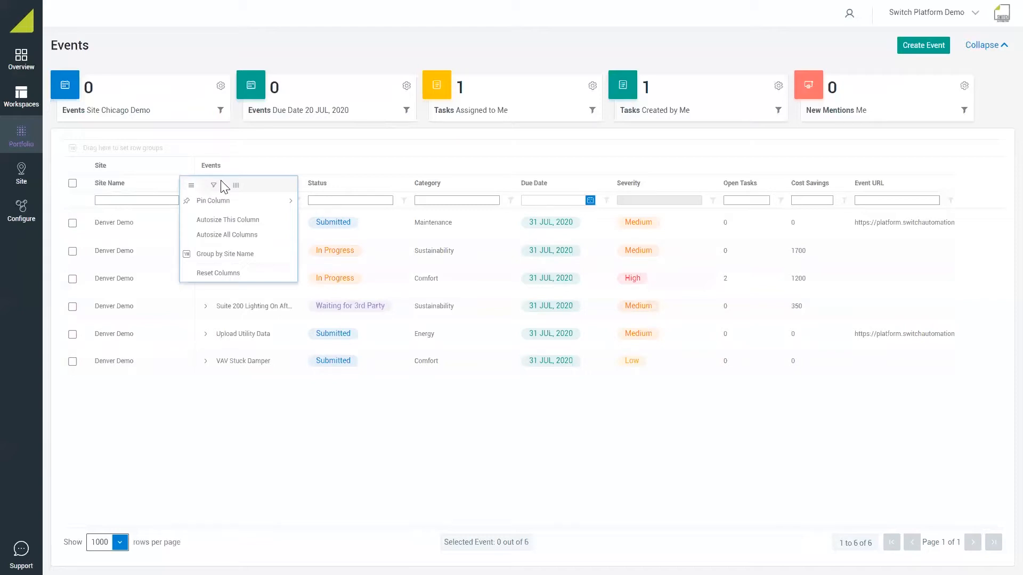
left_click(236, 185)
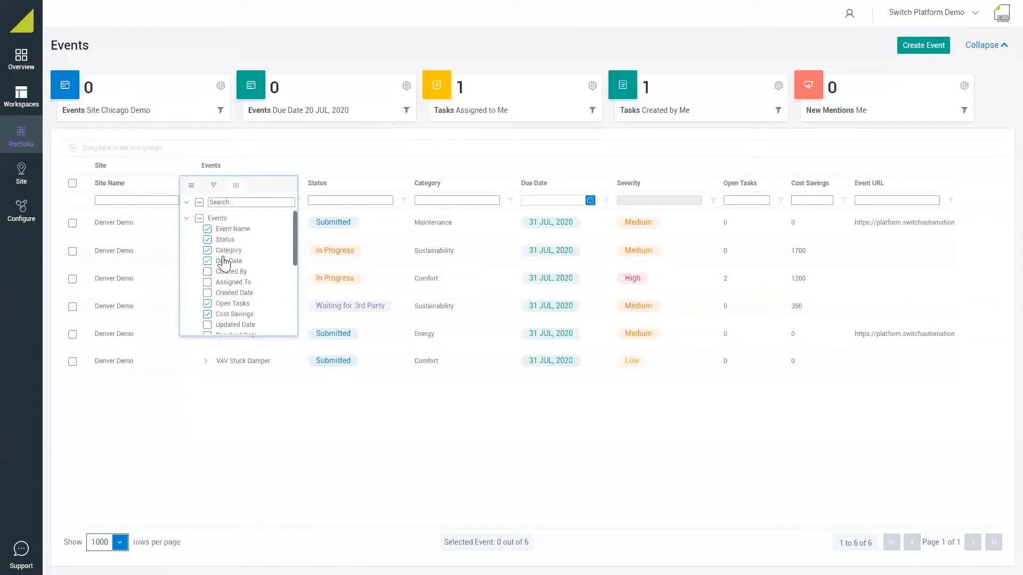
left_click(207, 314)
left_click(207, 304)
scroll(232, 302, "down", 4)
left_click(208, 272)
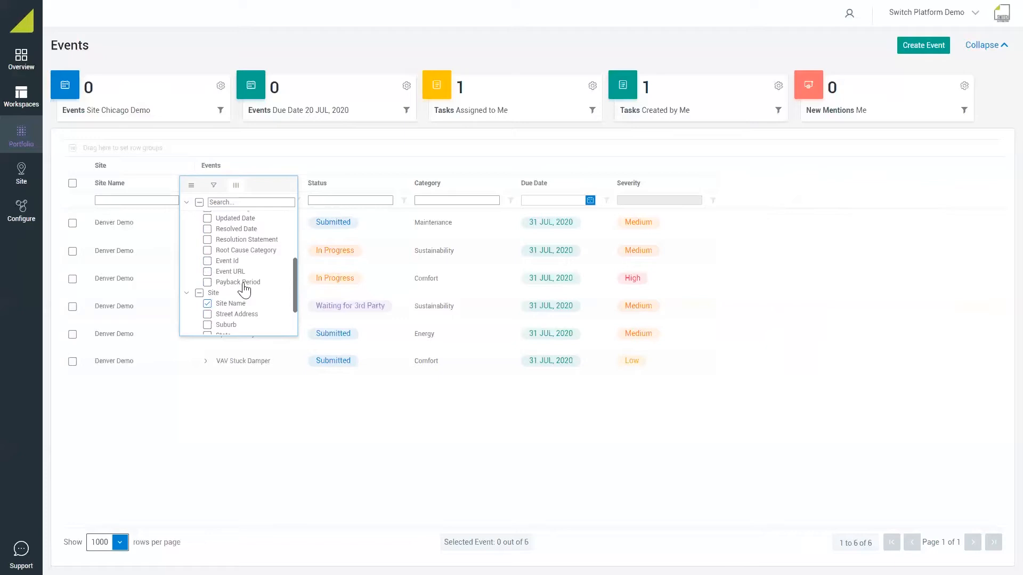
- Move the Severity column between the Status and Category columns of the events table
scroll(244, 290, "down", 2)
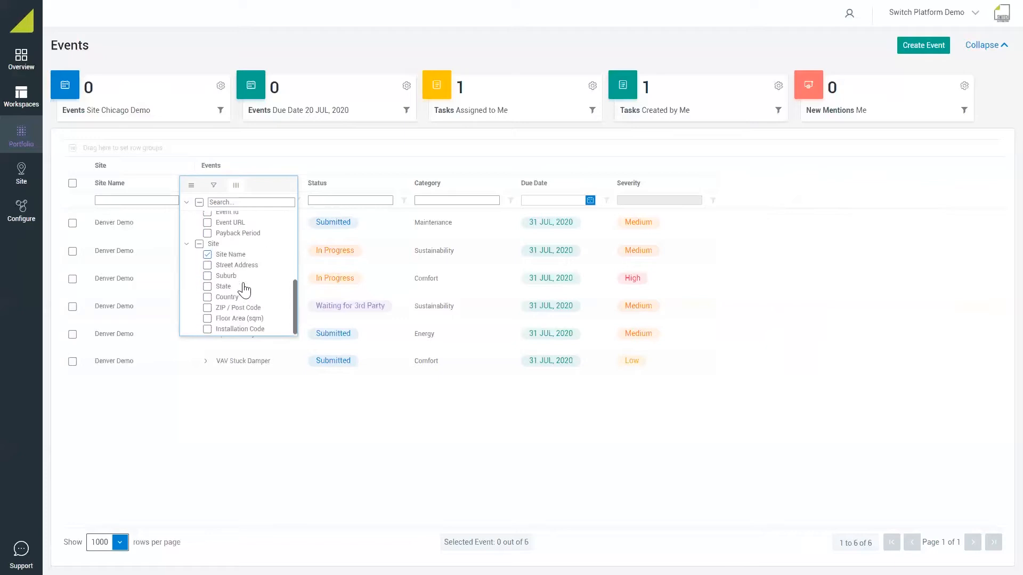
left_click(173, 166)
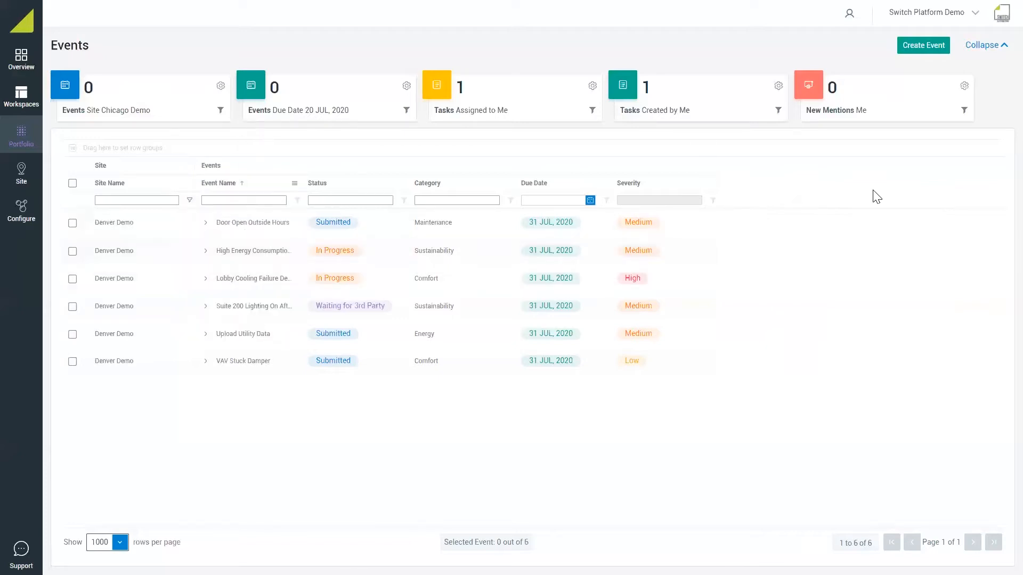
left_click_drag(630, 185, 419, 181)
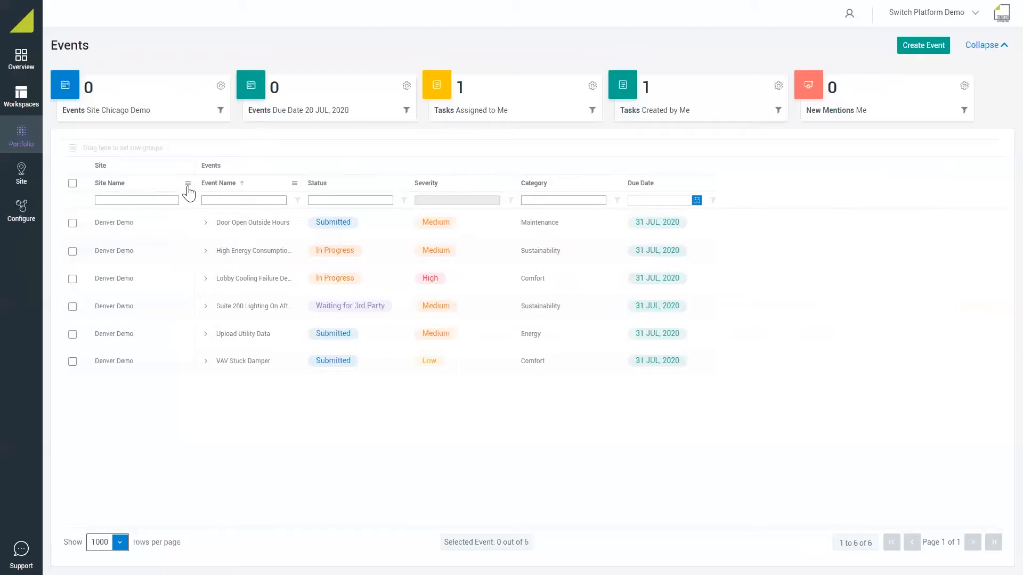
- Show the Event URL column in the events table
left_click(188, 184)
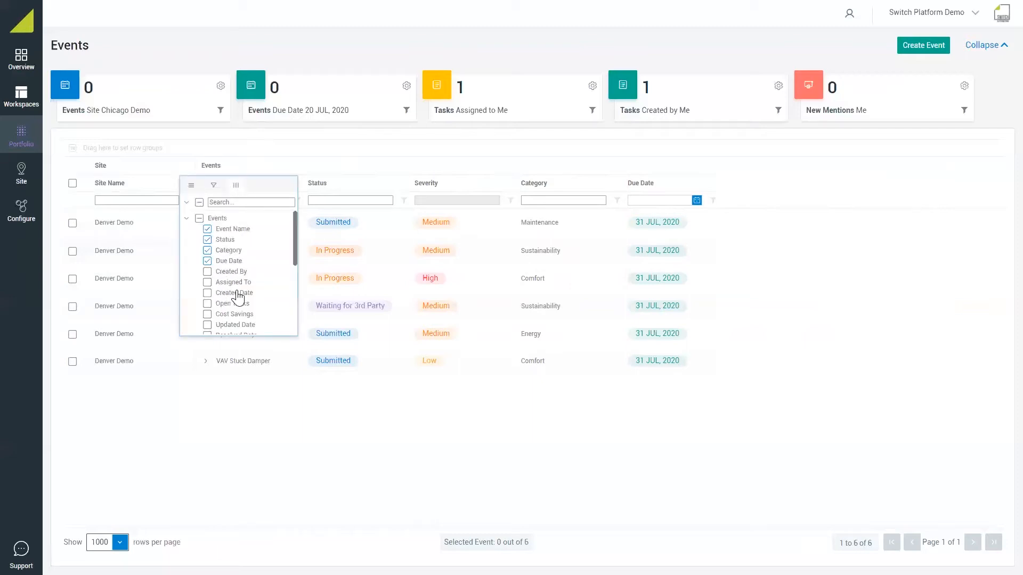
scroll(207, 319, "down", 3)
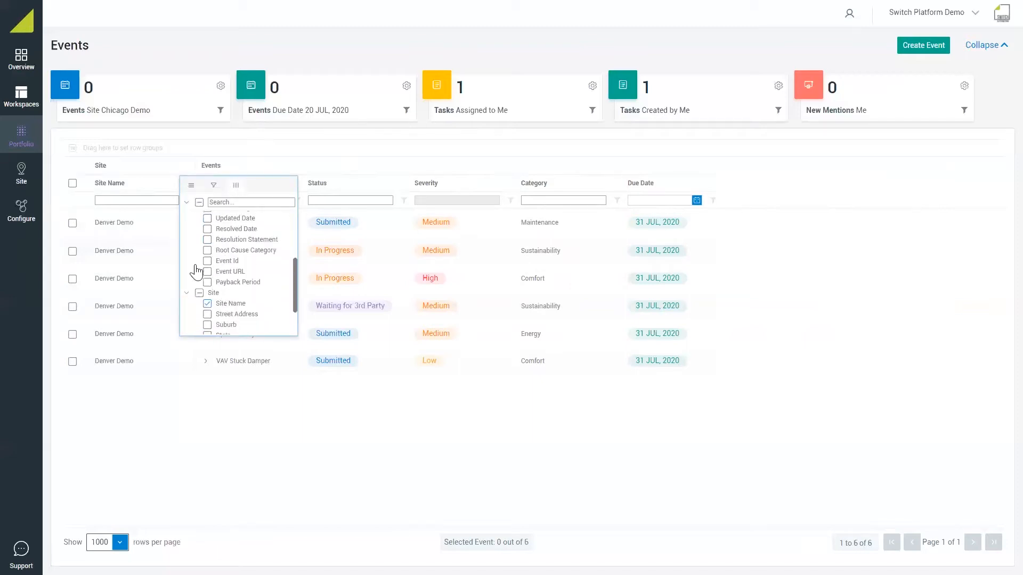
left_click(208, 272)
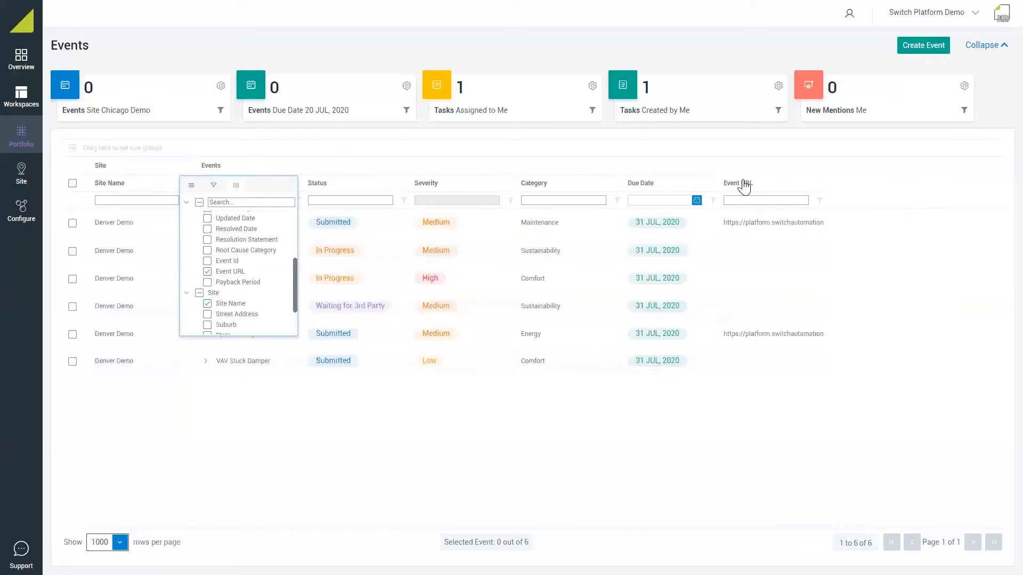
- Pin the Event URL and Due Date columns to the right of the events table
left_click(818, 183)
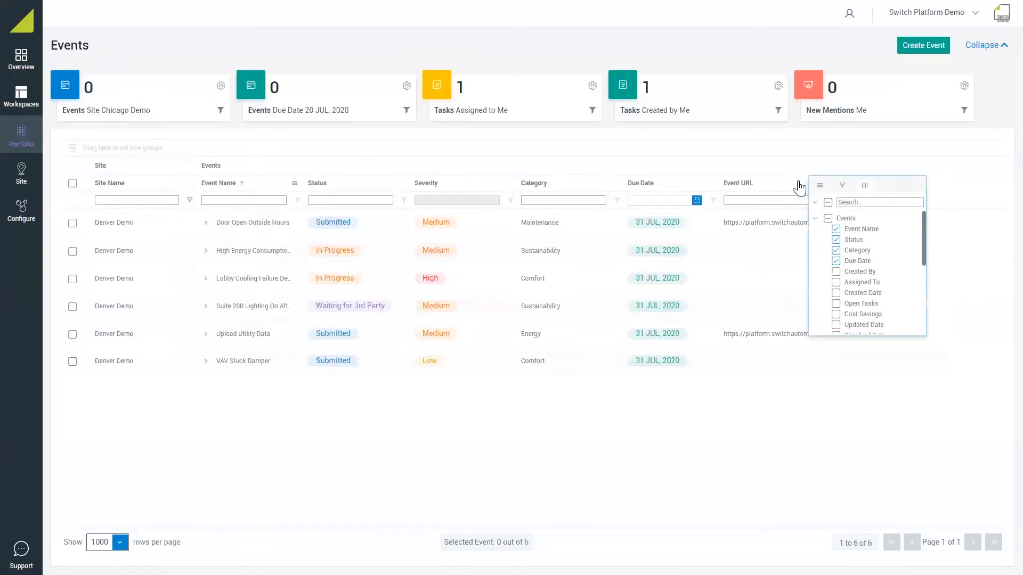
left_click(819, 186)
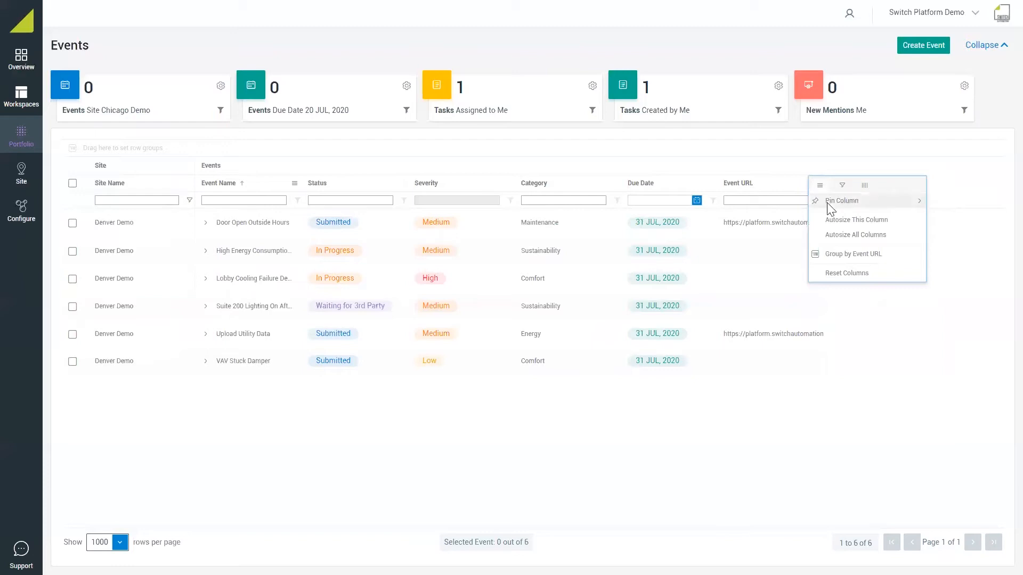
mouse_move(827, 202)
left_click(940, 229)
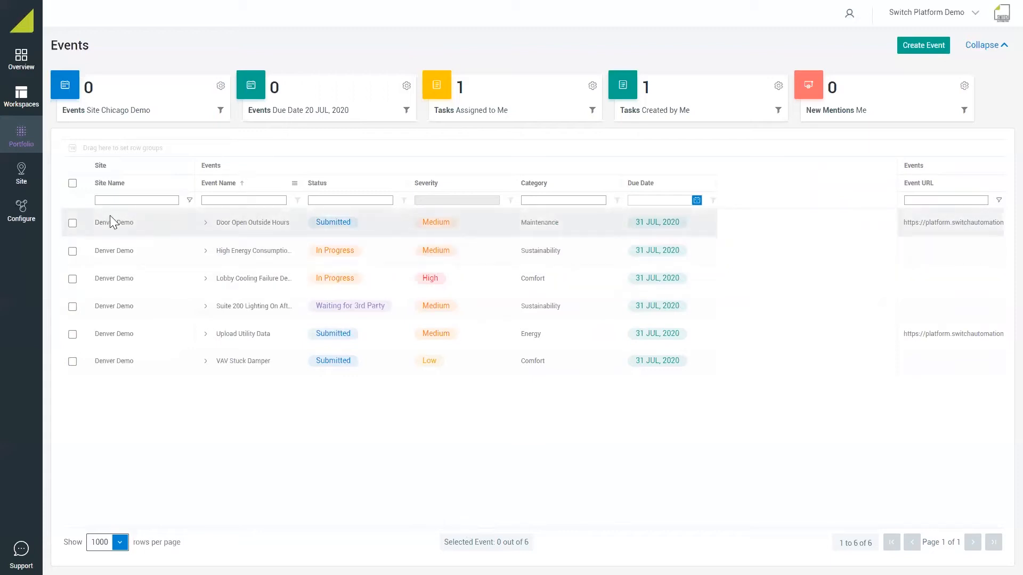
left_click(709, 184)
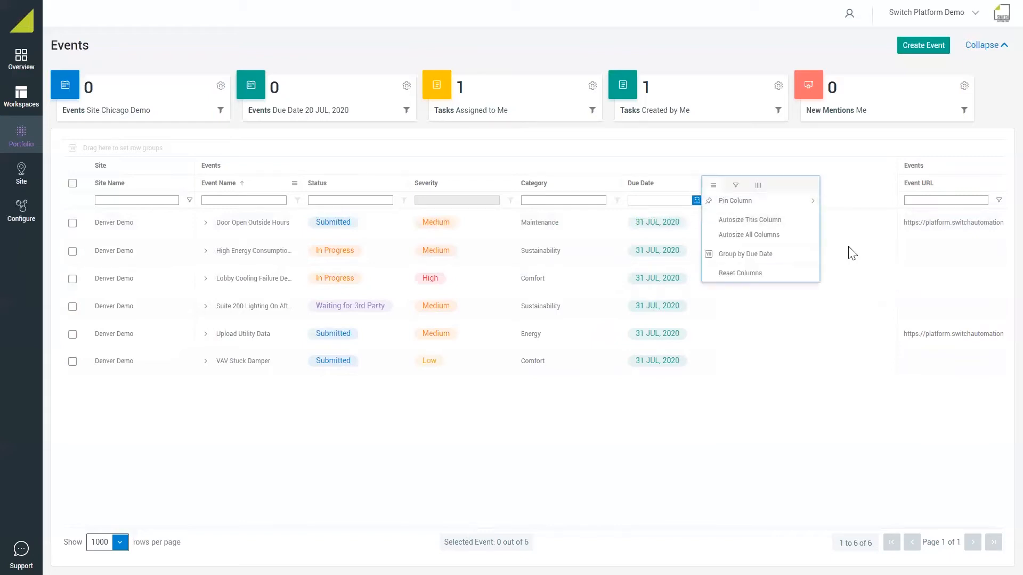
mouse_move(802, 202)
left_click(842, 232)
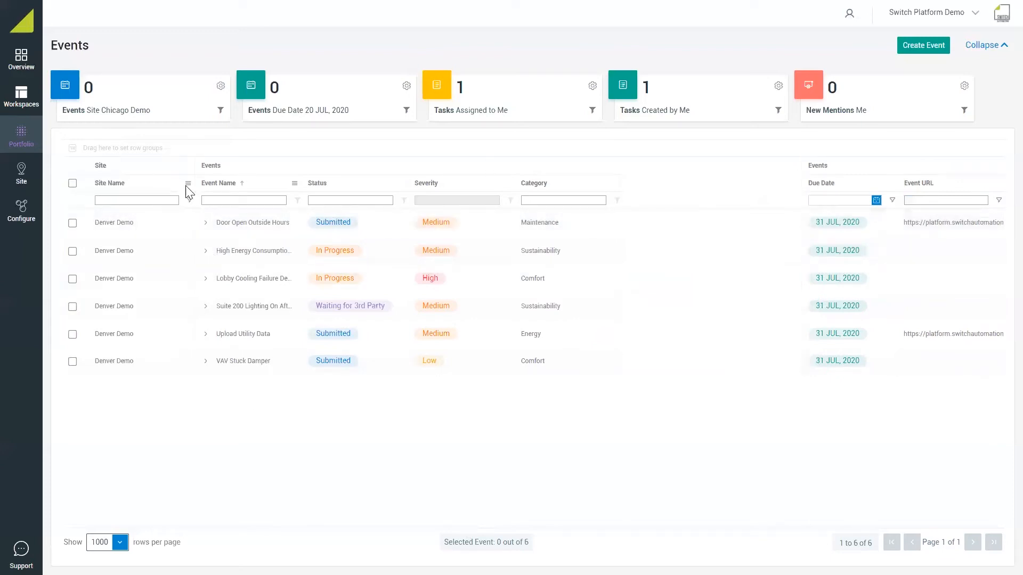
- Show the Created By, Assigned To and Open Tasks columns in the events table, closing the column list
left_click(187, 185)
left_click(235, 185)
left_click(207, 272)
left_click(207, 282)
left_click(208, 304)
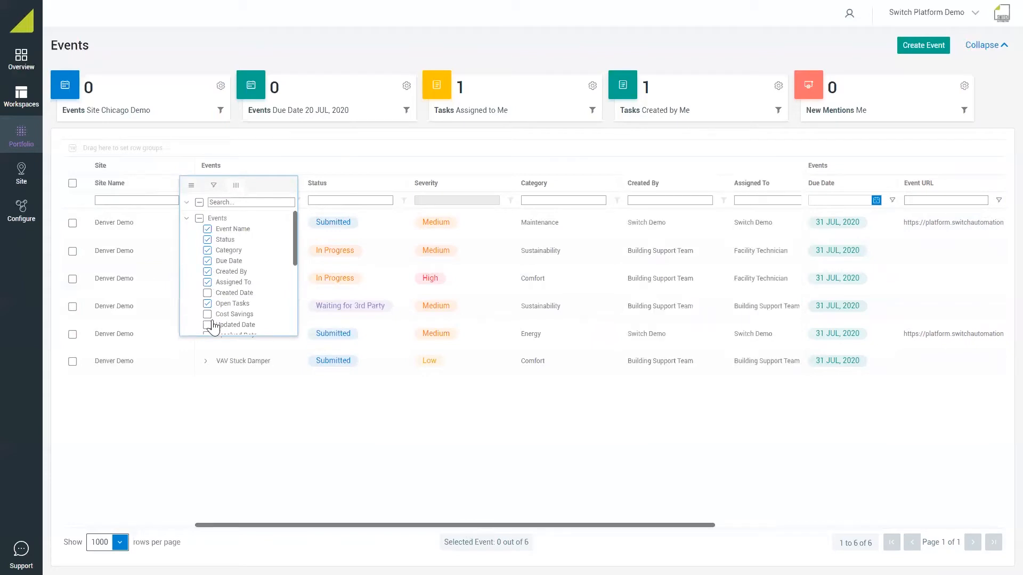
left_click(315, 525)
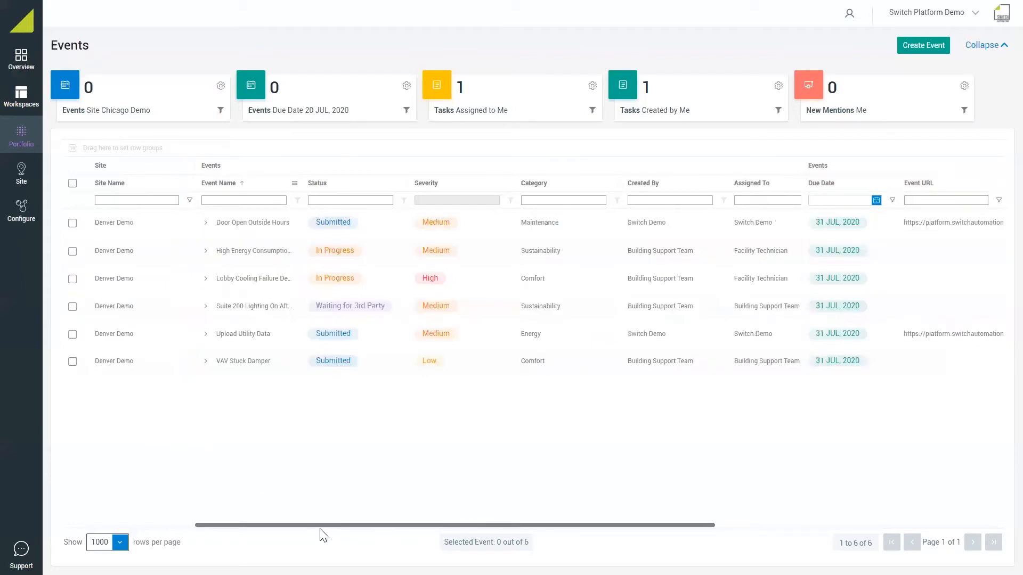
- Toggle the sort order of the Event Name column and sort the events by Status in ascending order
left_click_drag(327, 524, 224, 521)
left_click(241, 185)
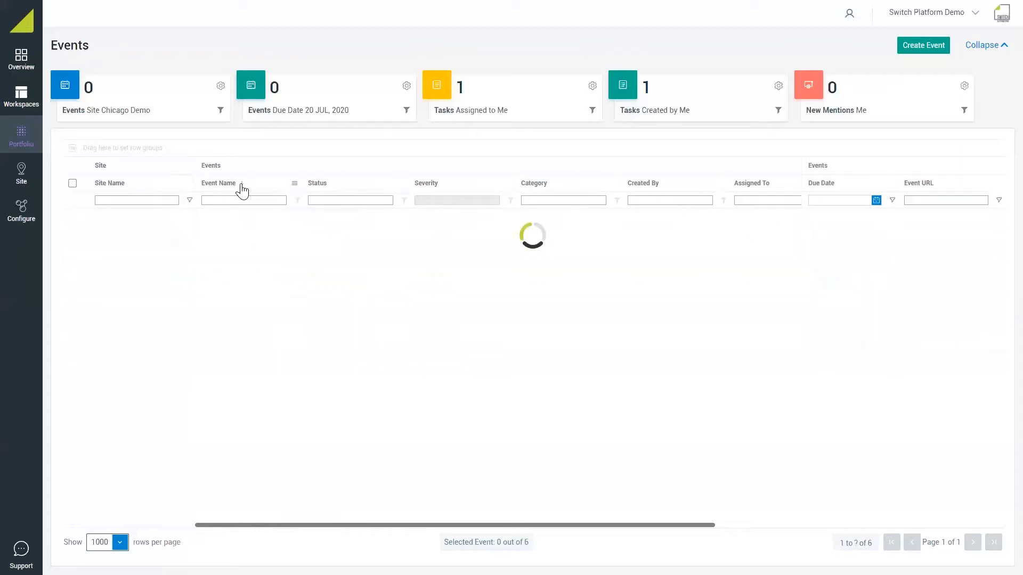
left_click(379, 188)
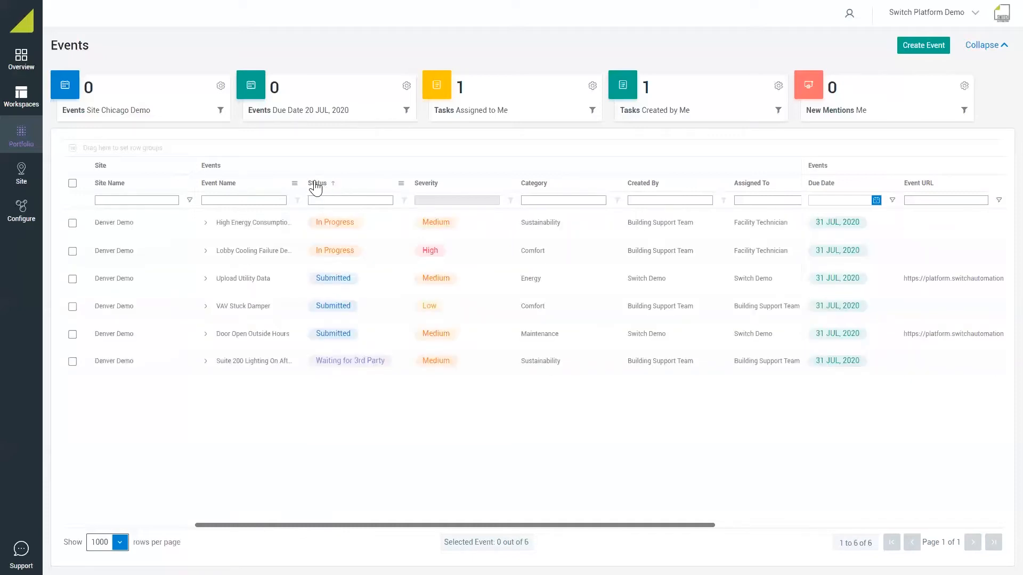
- Group the events table by Status, expand and collapse the In Progress group, and remove the grouping
left_click_drag(317, 189, 111, 141)
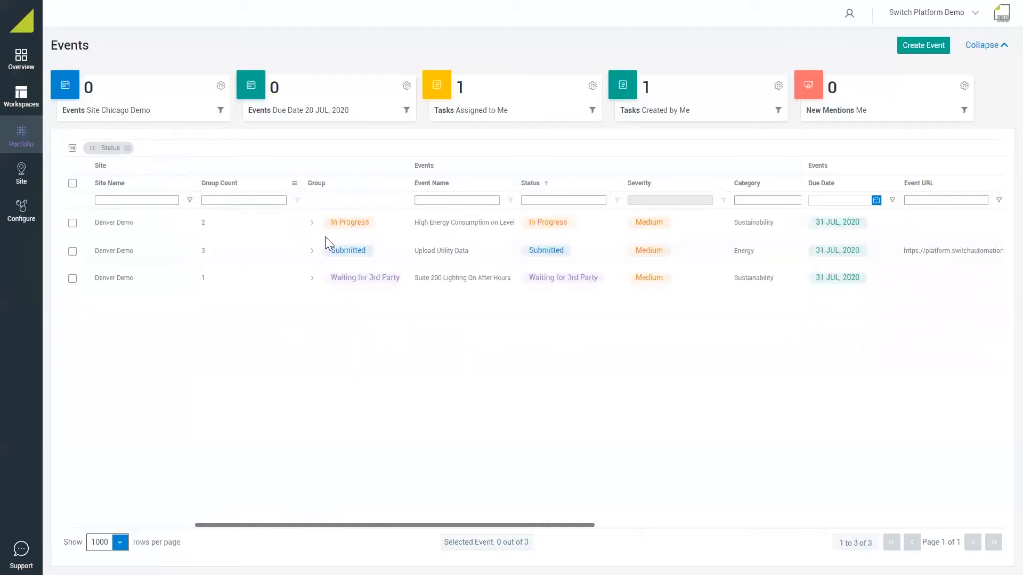
left_click(311, 223)
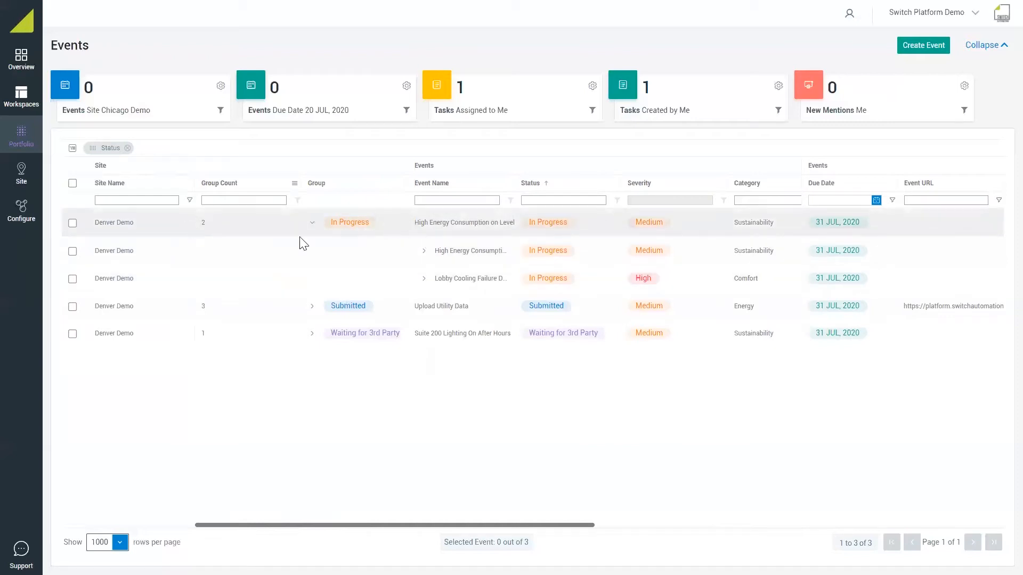
left_click(311, 223)
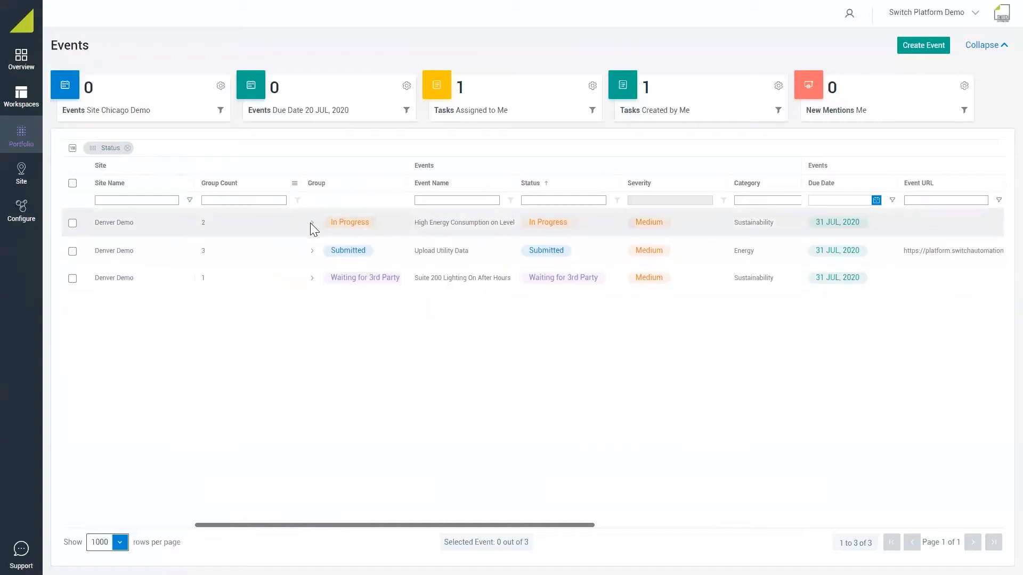
left_click(128, 148)
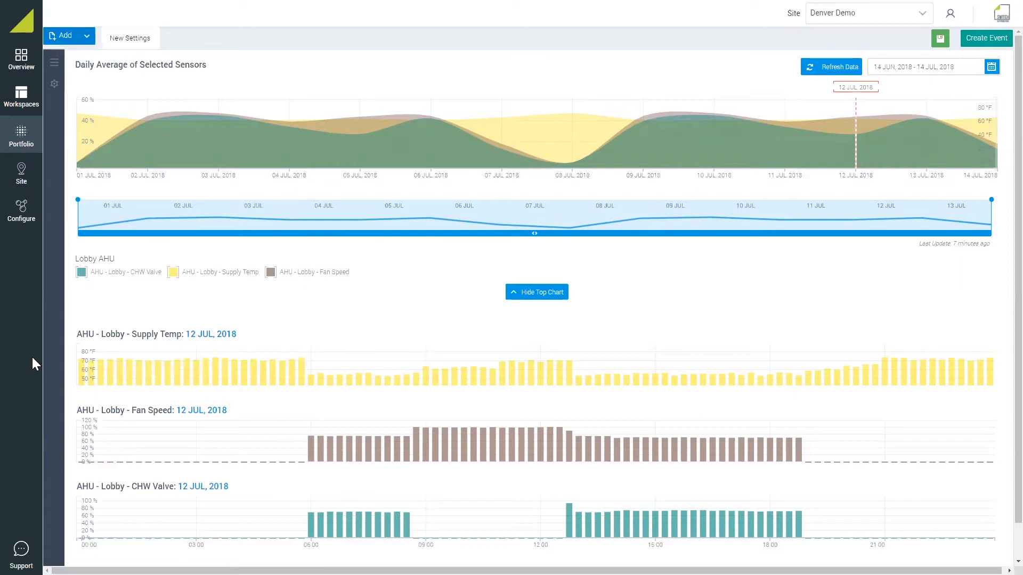
- Start creating an event with a snapshot from the Denver Demo page showing the Lobby AHU sensor charts
mouse_move(789, 368)
left_click(969, 39)
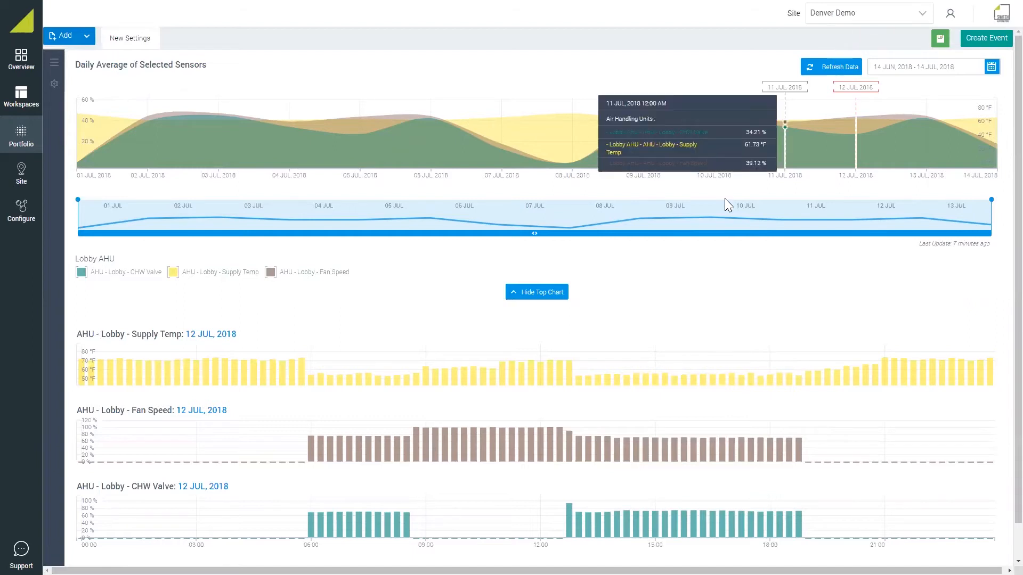
left_click(982, 49)
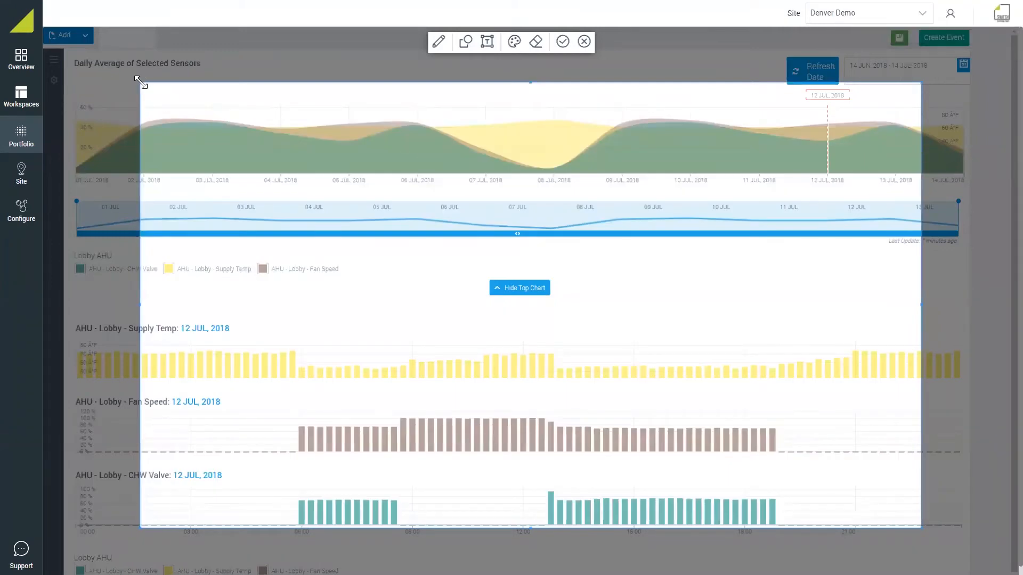
- Crop the snapshot to the AHU - Lobby Supply Temp, Fan Speed and CHW Valve charts from 00:00 to about 19:00
left_click_drag(141, 82, 65, 319)
mouse_move(63, 424)
left_mouse_down()
mouse_move(110, 425)
mouse_move(69, 425)
left_mouse_up()
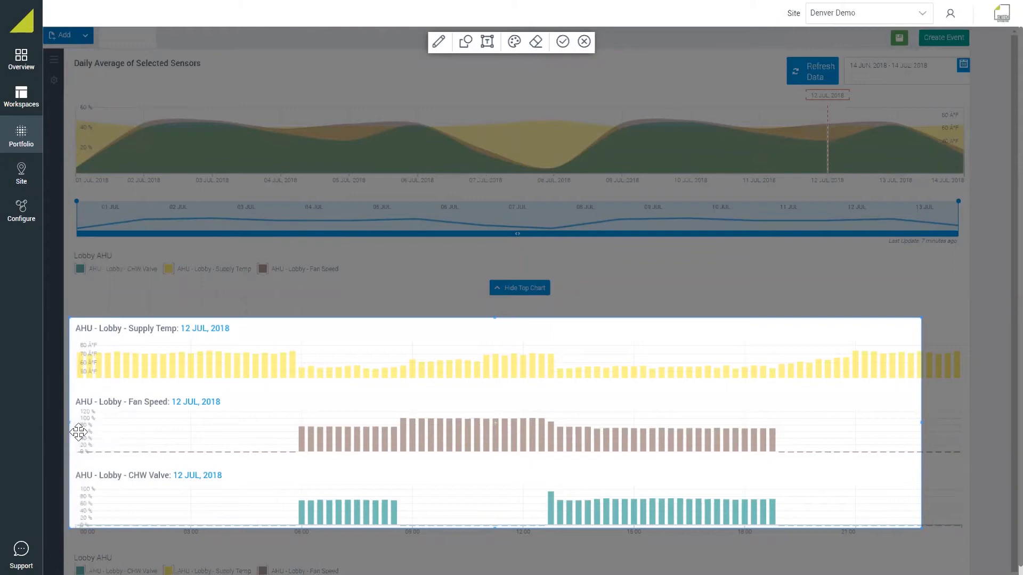
left_click(489, 534)
left_click_drag(487, 542, 276, 509)
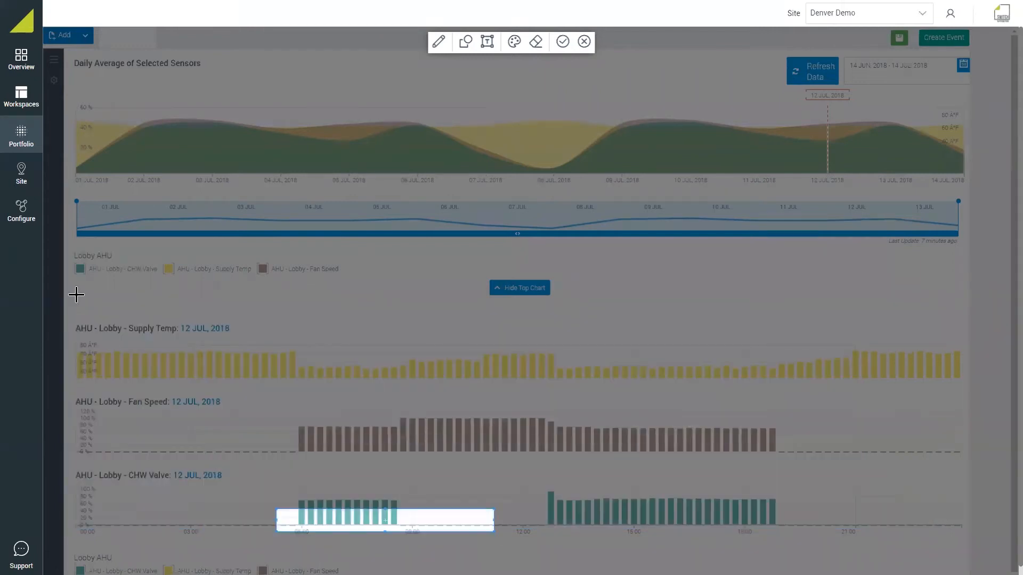
left_click_drag(76, 295, 71, 303)
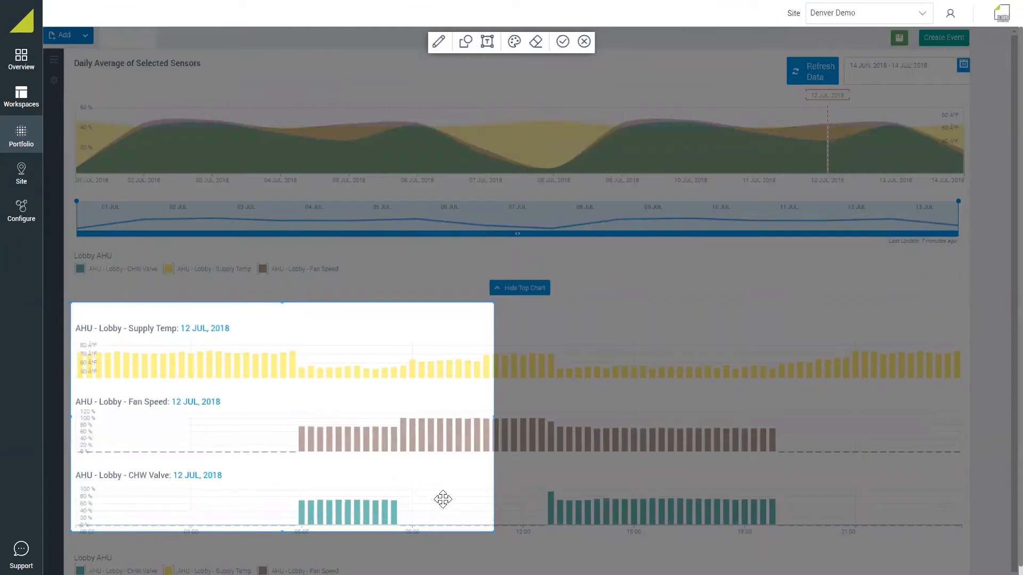
left_click_drag(495, 534, 498, 535)
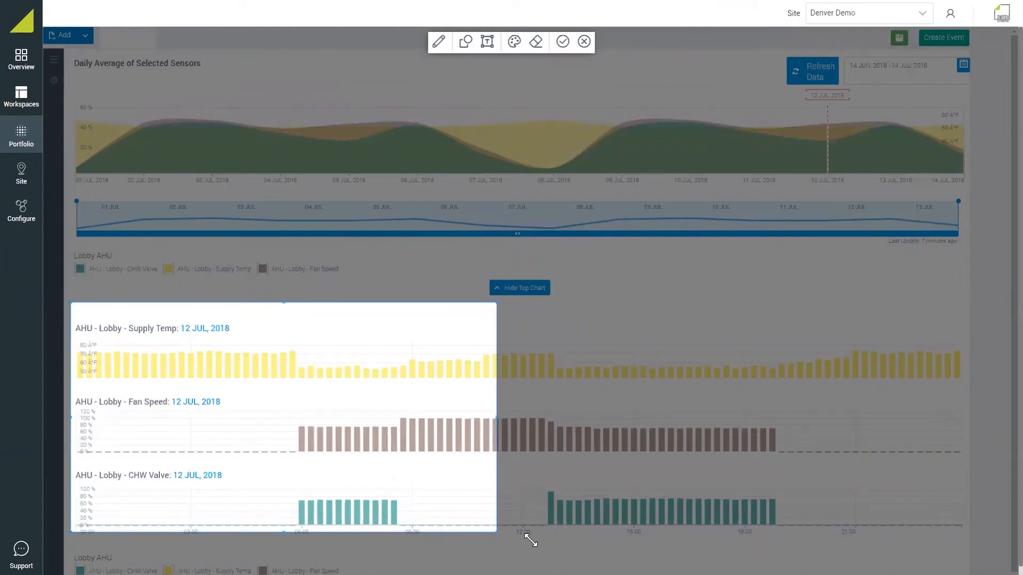
left_click_drag(805, 550, 792, 545)
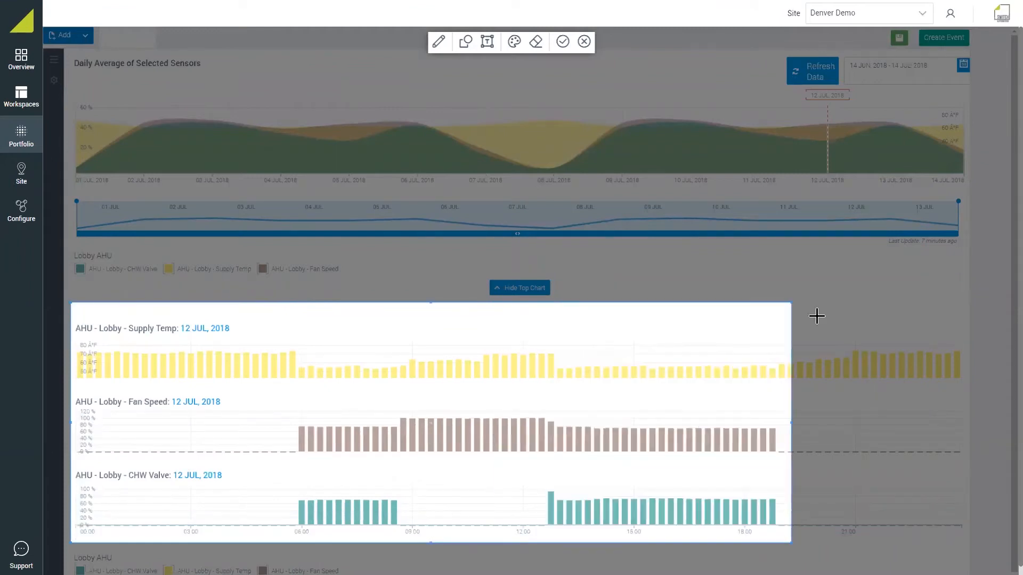
- Draw a short freehand stroke near 09:00 on the CHW Valve chart and a rectangle across the three charts from about 07:30 to 13:15
left_click(435, 47)
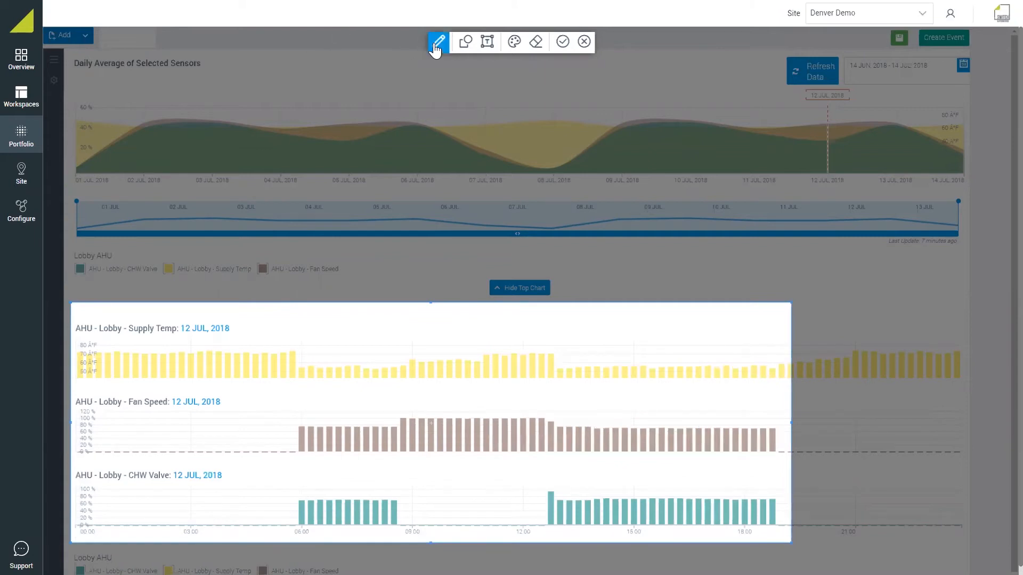
left_click_drag(399, 503, 409, 514)
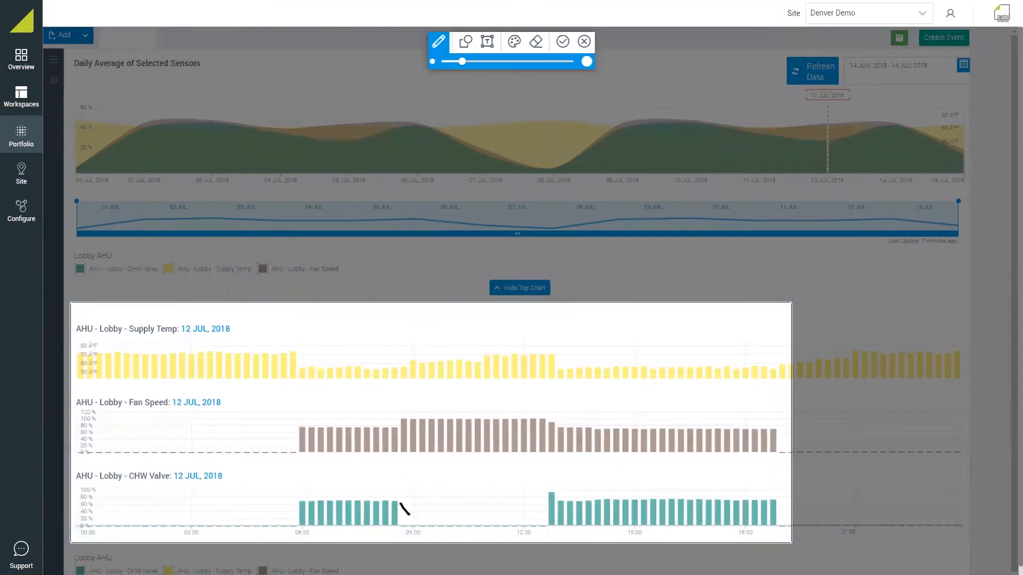
left_click(464, 44)
left_click(497, 63)
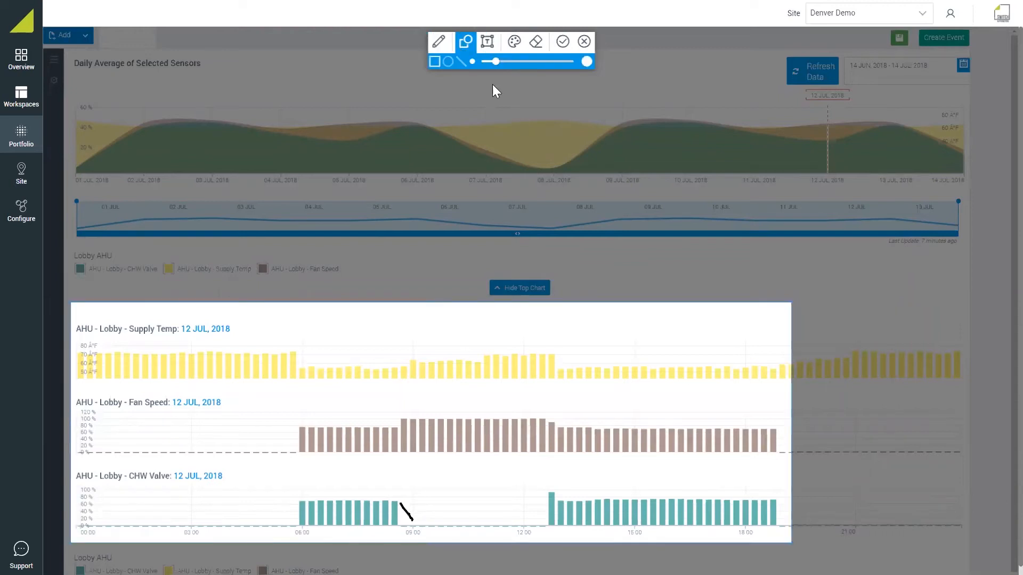
left_click_drag(360, 339, 569, 540)
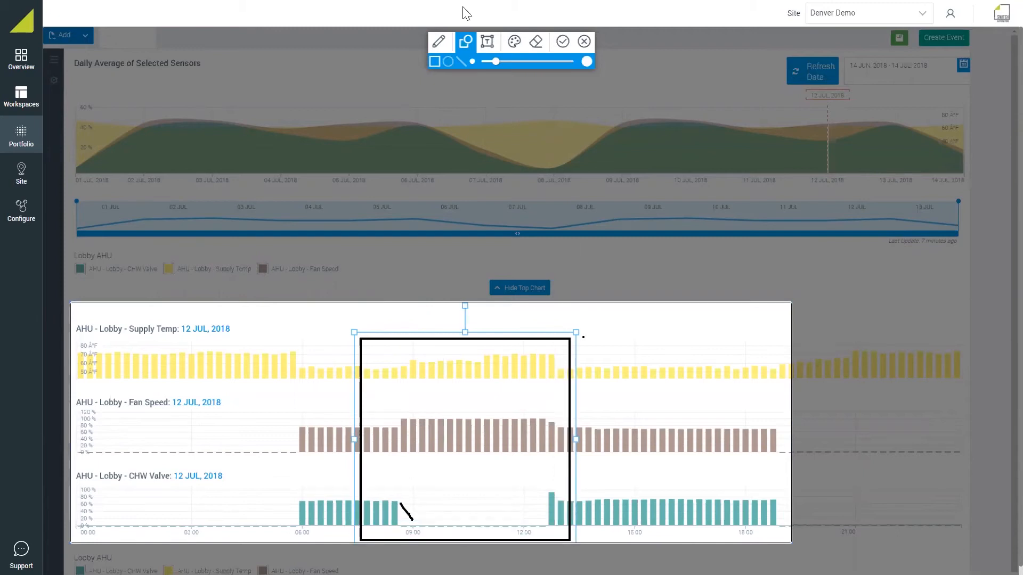
- Draw a second freehand mark near 13:00 on the CHW Valve chart and erase it
left_click(515, 51)
left_click(437, 40)
mouse_move(563, 510)
left_mouse_down()
mouse_move(497, 508)
mouse_move(562, 507)
left_mouse_up()
left_click(535, 43)
left_click_drag(545, 516, 564, 507)
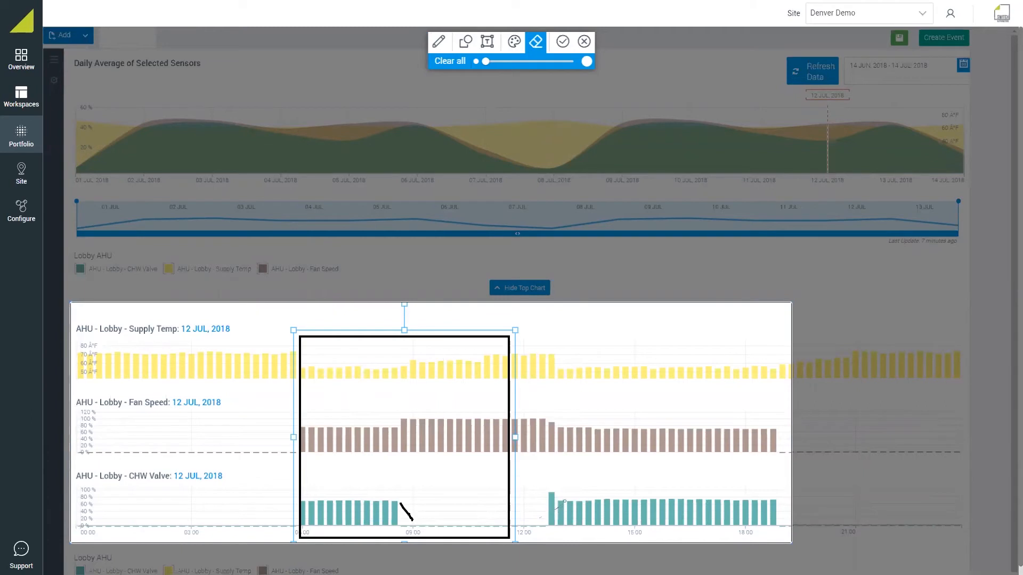
- Add a text annotation reading "text" above the Supply Temp bars near 13:00, replacing the placeholder wording
left_click(487, 41)
left_click(546, 335)
left_click_drag(606, 335, 524, 334)
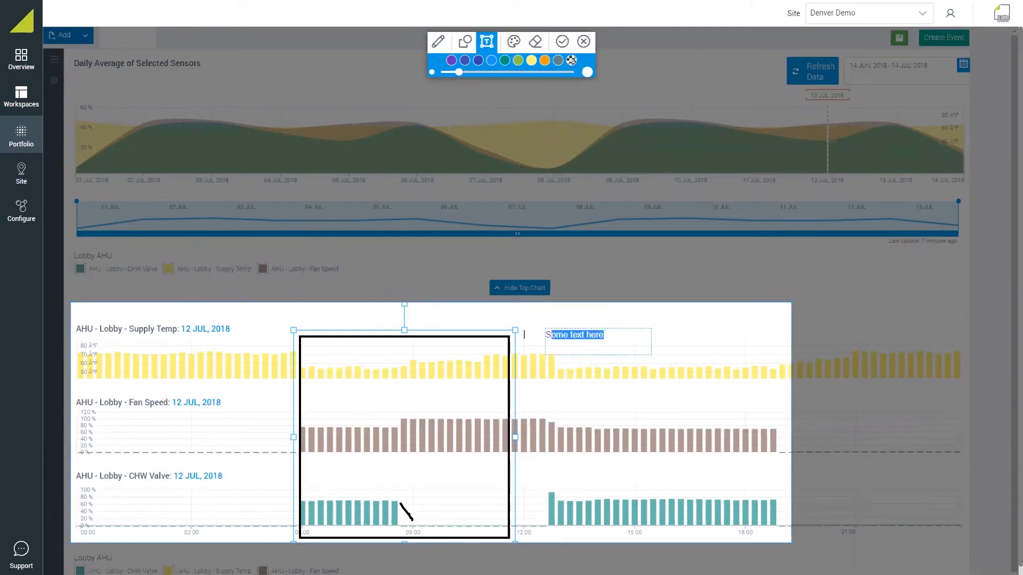
key("BackSpace")
key("BackSpace")
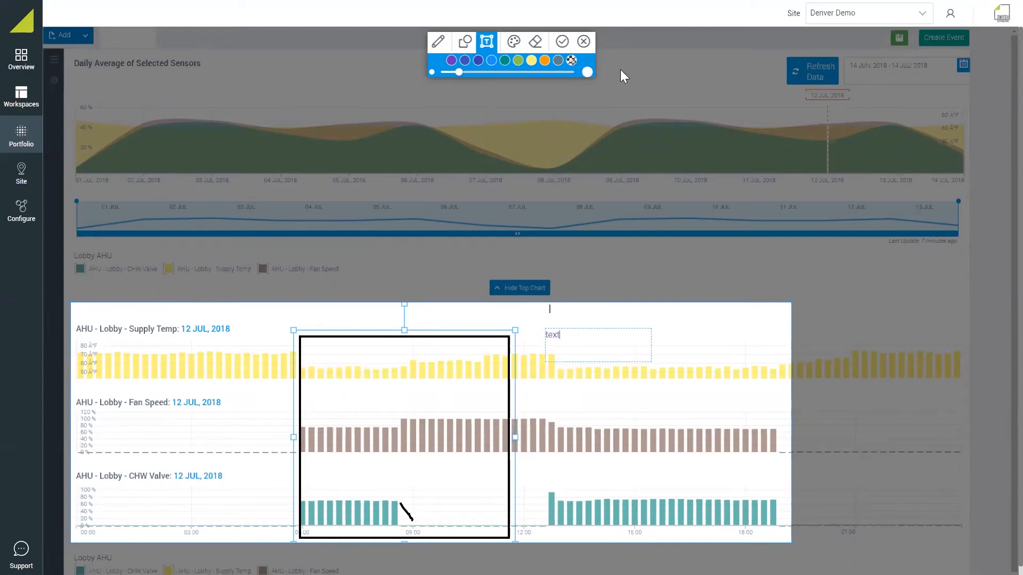
- Close the snapshot annotation editor and create an event named "New Event" in the event form
left_click(585, 42)
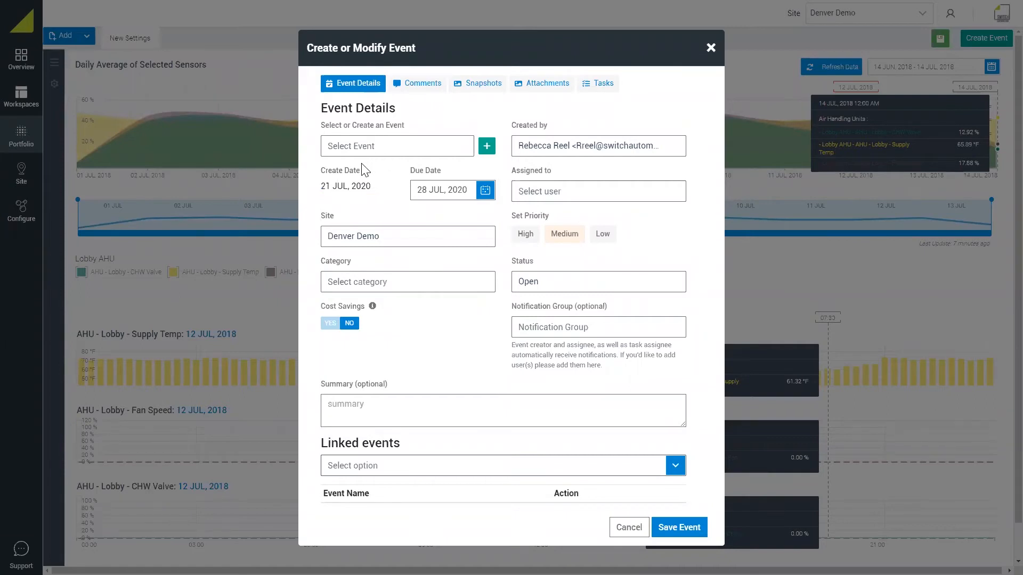
left_click(487, 154)
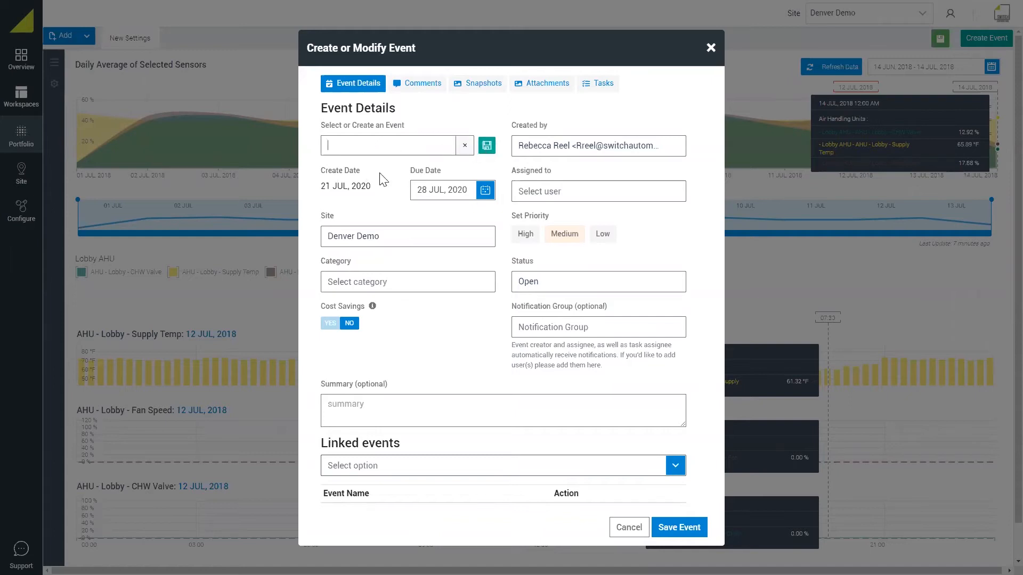
type("Nev")
type(" Event")
left_click(485, 147)
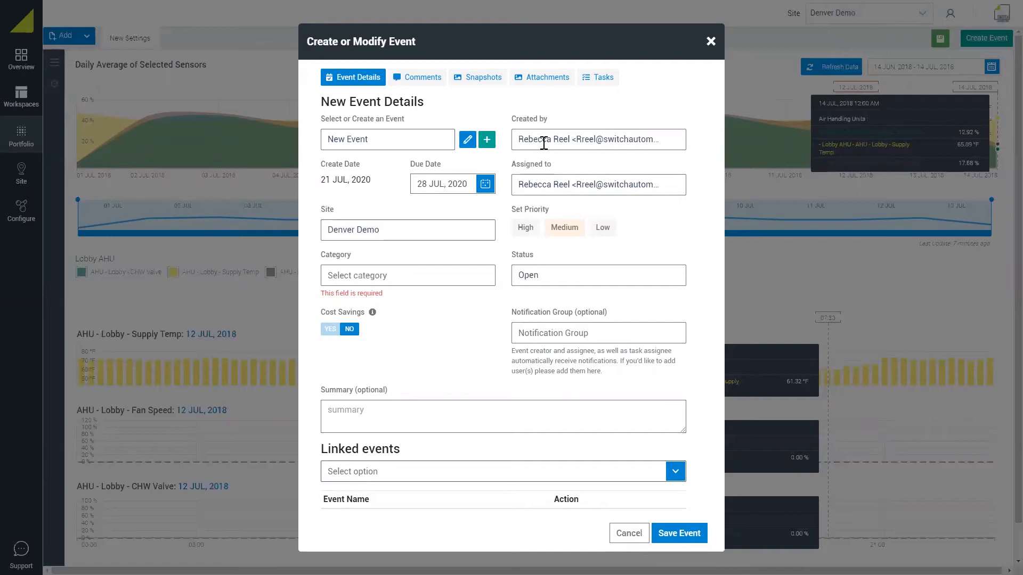
- Assign the event to a colleague and view the event-assignment notification e-mail in Outlook before returning to the event form
left_click(538, 185)
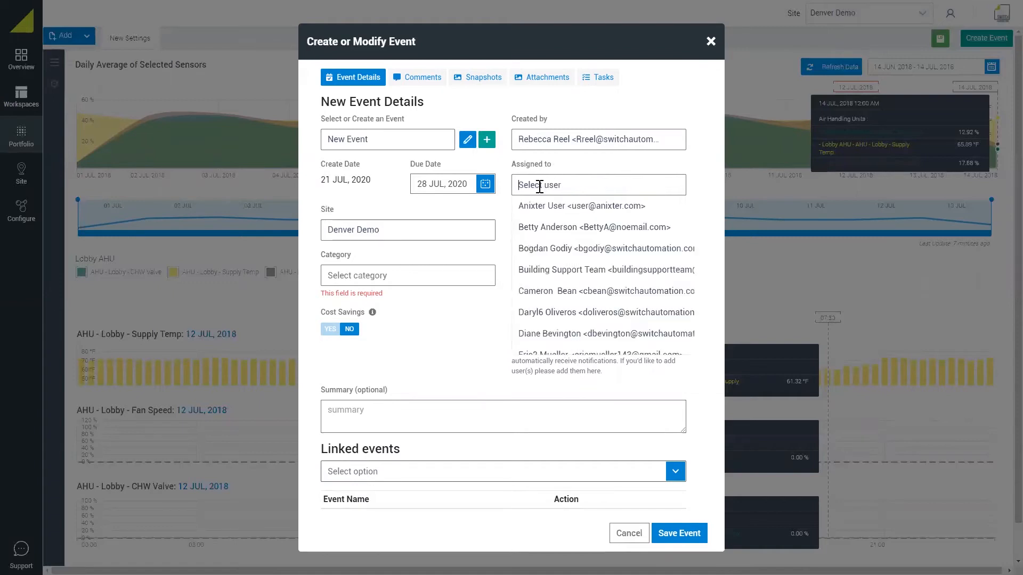
type("ca")
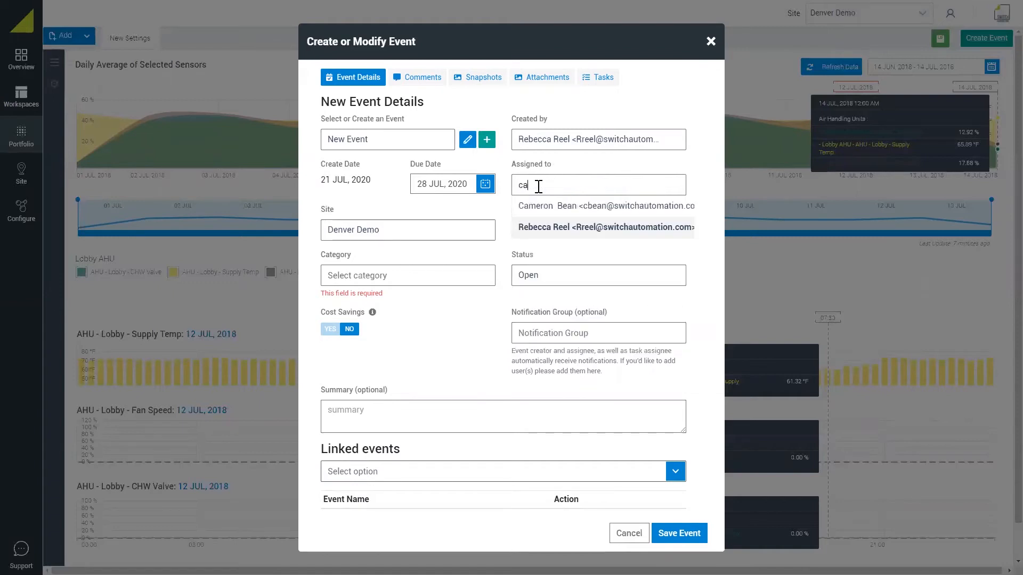
left_click(535, 207)
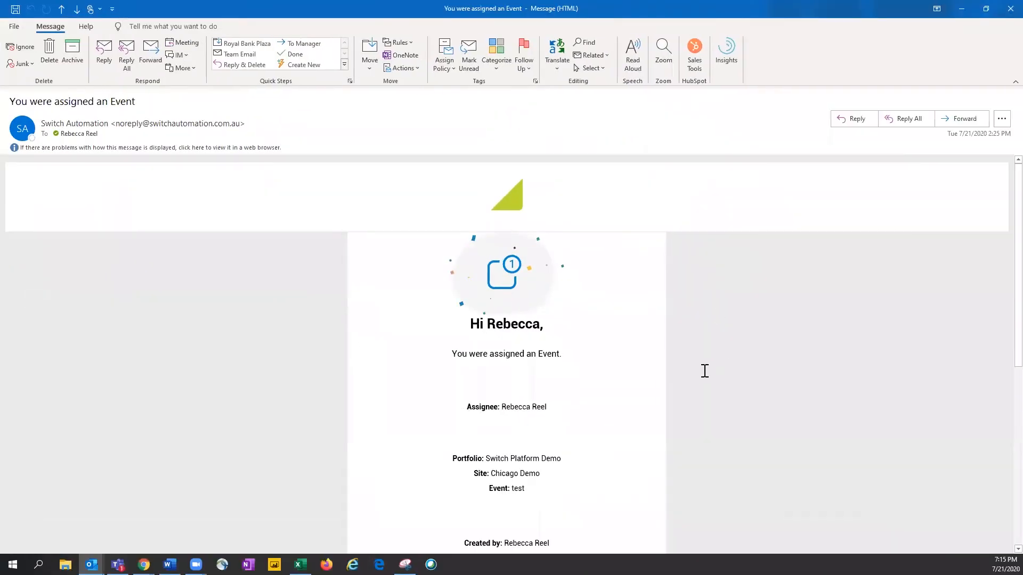
scroll(703, 370, "down", 1)
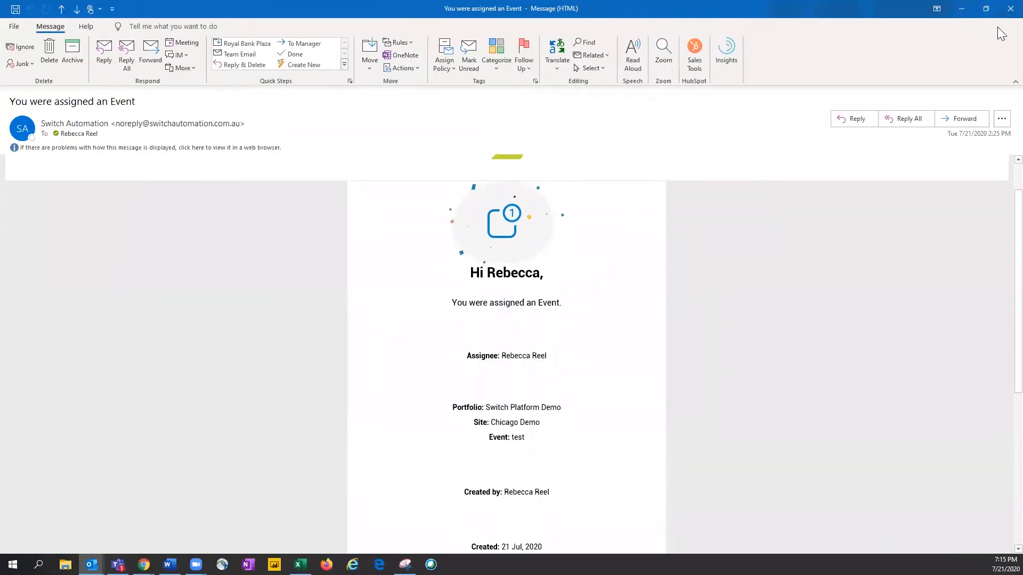
left_click(962, 11)
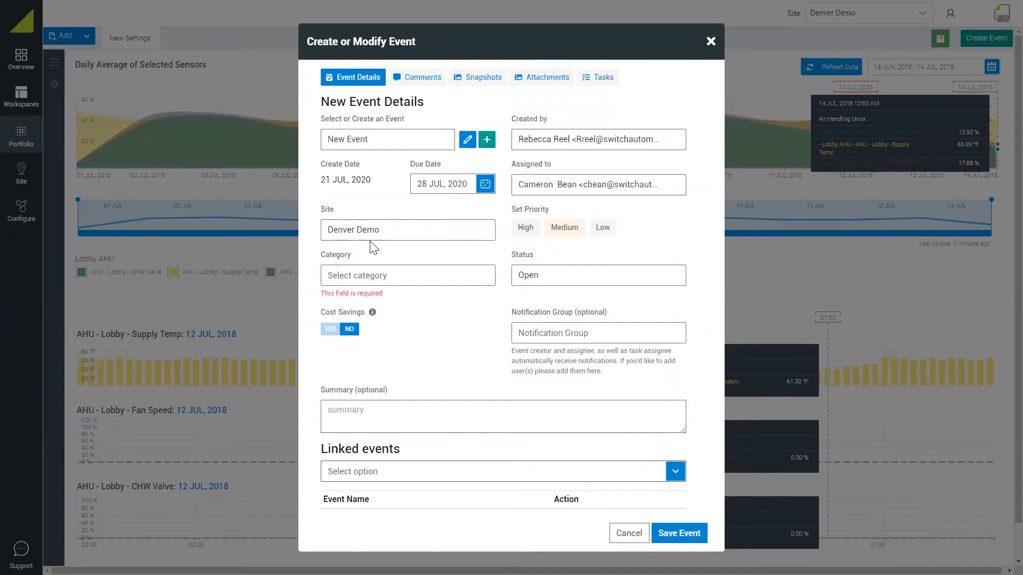
- Set the event's category to Maintenance and view the available status options
left_click(413, 282)
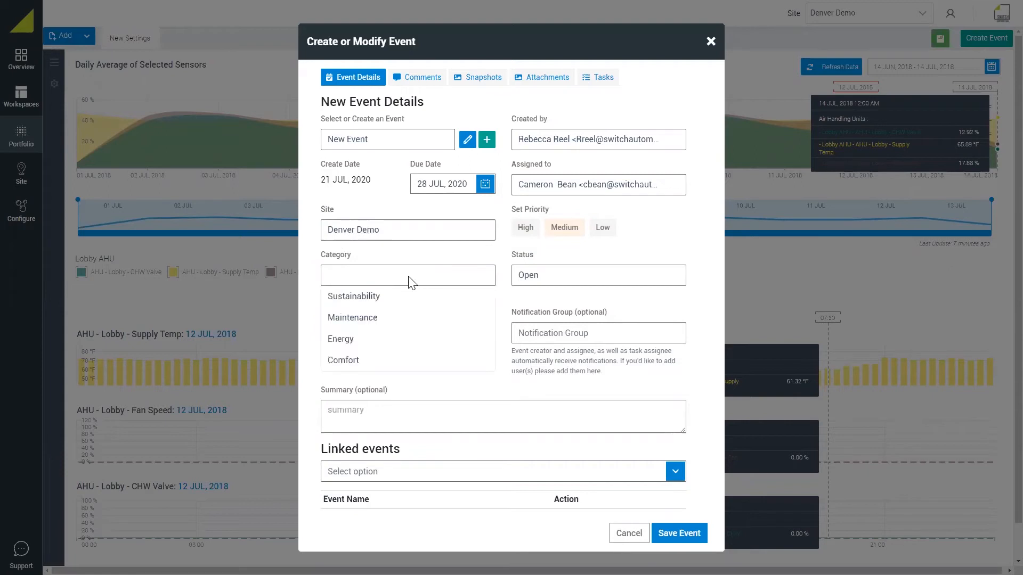
left_click(363, 322)
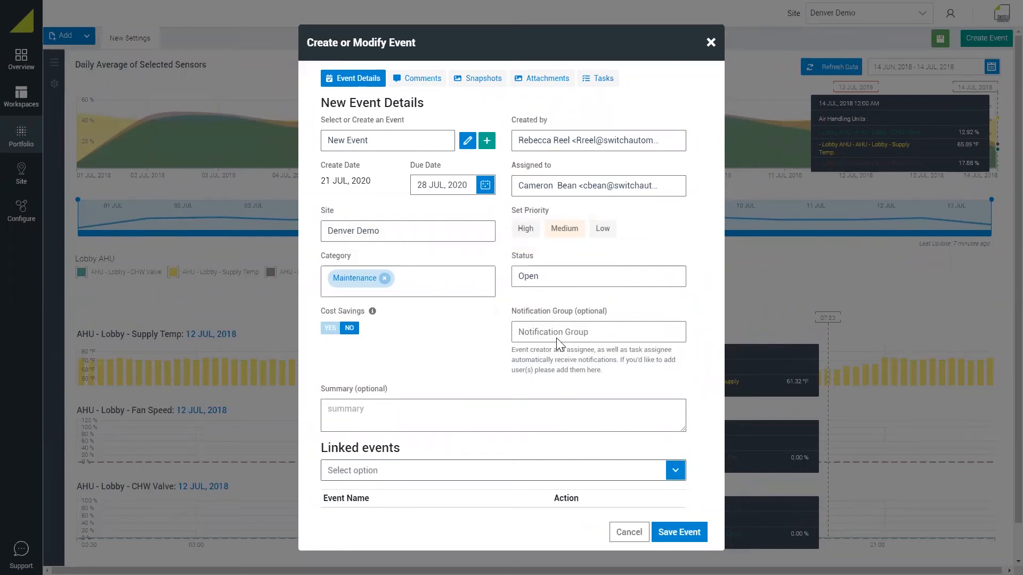
left_click(570, 271)
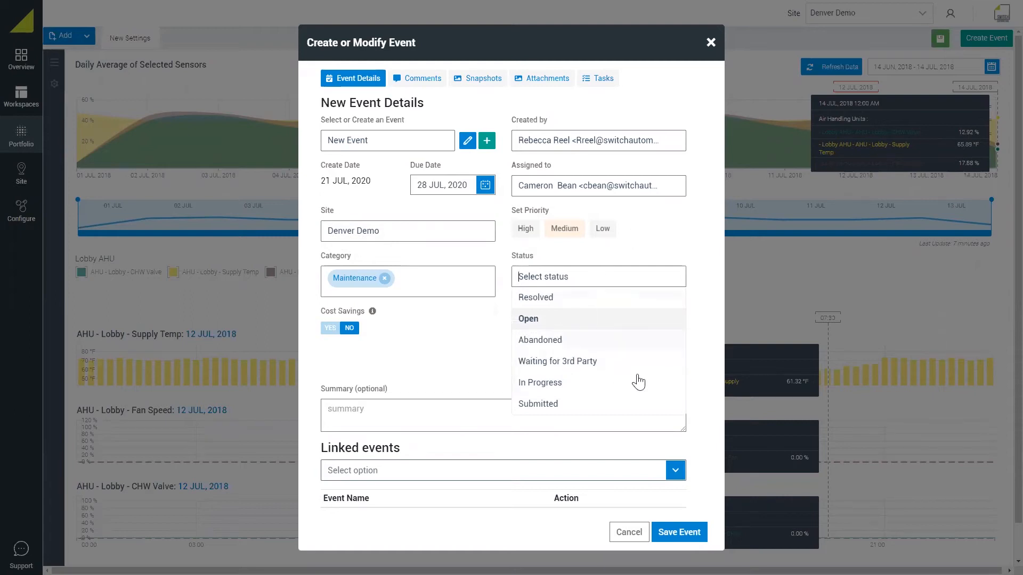
left_click(684, 234)
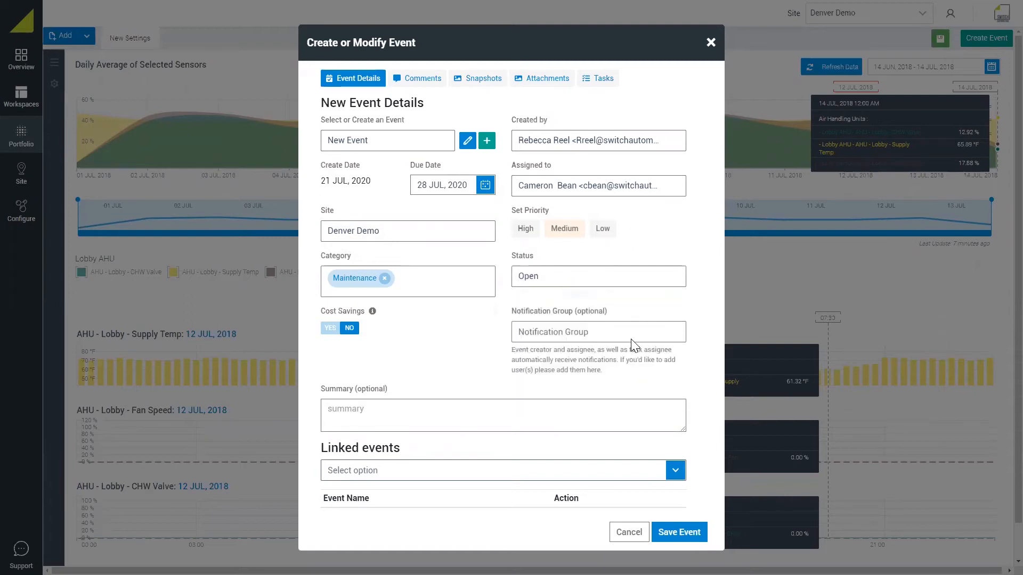
- Look up a colleague for the notification group and clear the entry without adding anyone
left_click(538, 334)
type("ca")
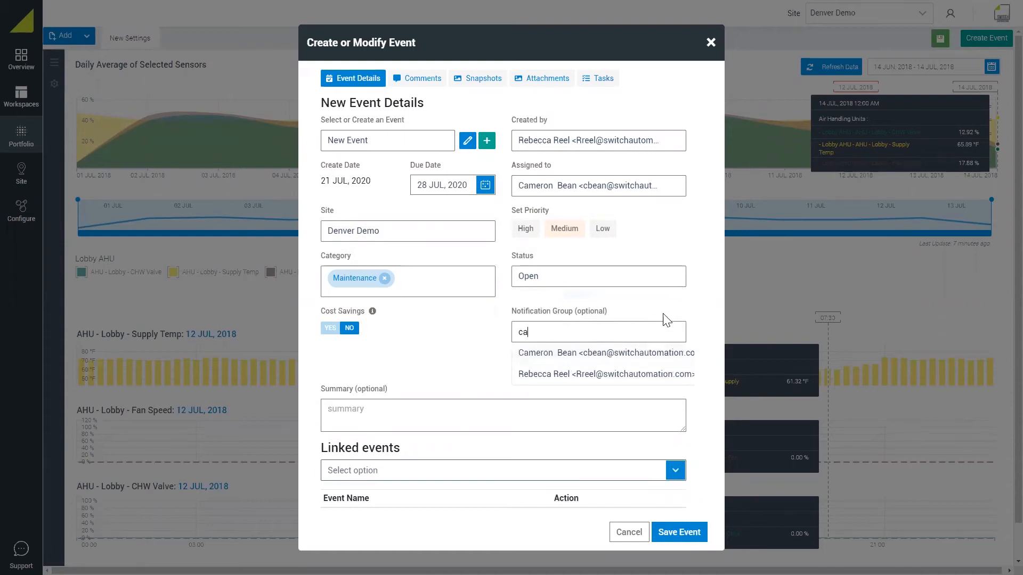
key("BackSpace")
key("BackSpace")
left_click(501, 341)
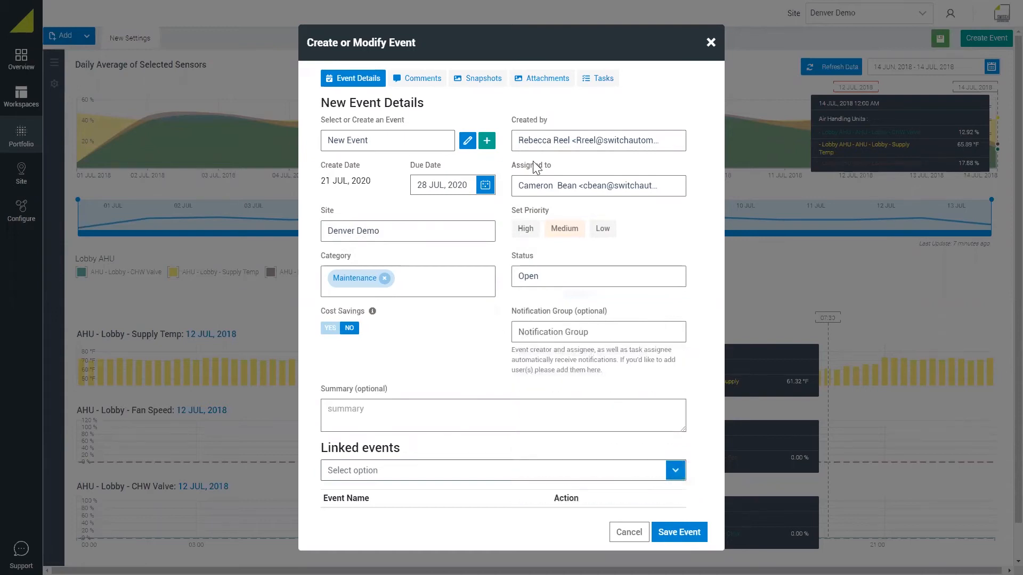
- Reassign the event to its creator and enter "Extra Info" as the summary
left_click(664, 186)
type("re")
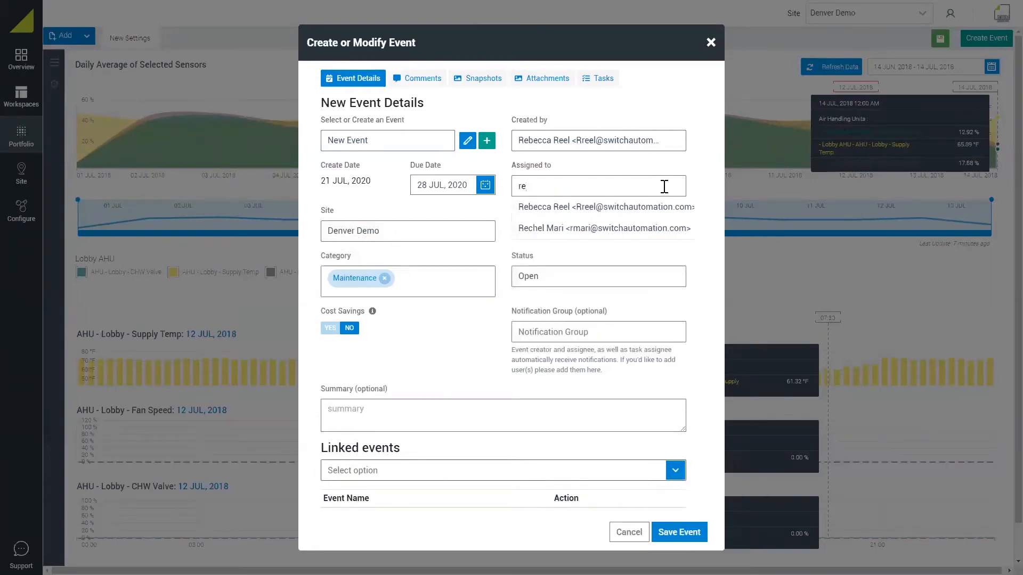
left_click(579, 209)
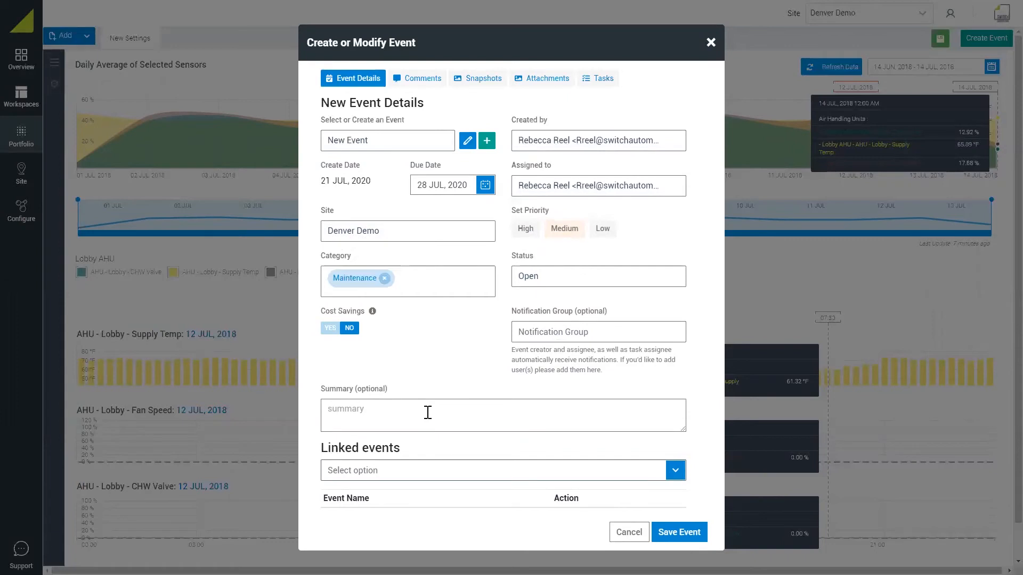
type("Extra Info")
- Look through the event's Comments, Attachments and Tasks sections and save the event
left_click(411, 85)
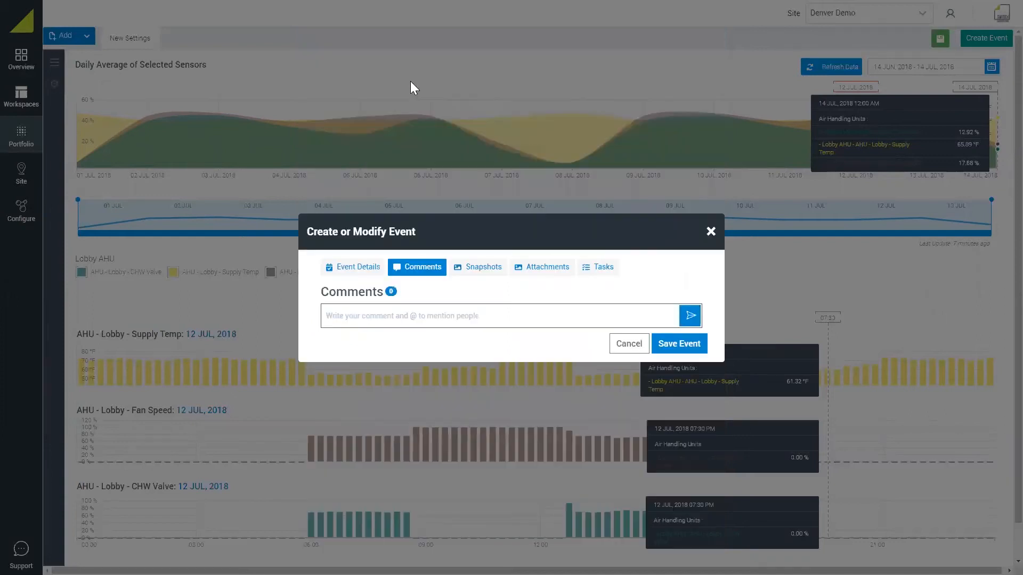
left_click(530, 268)
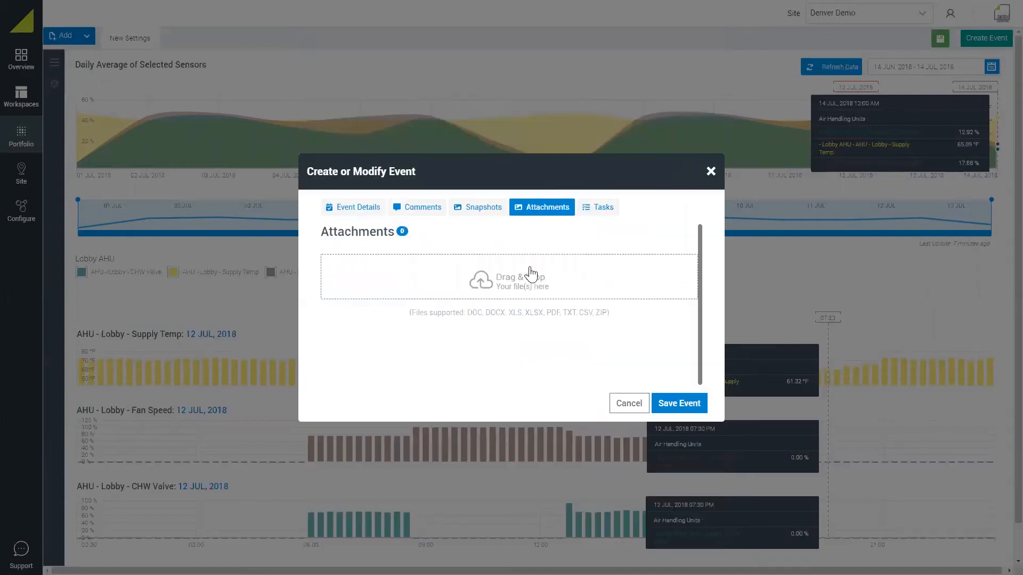
left_click(604, 216)
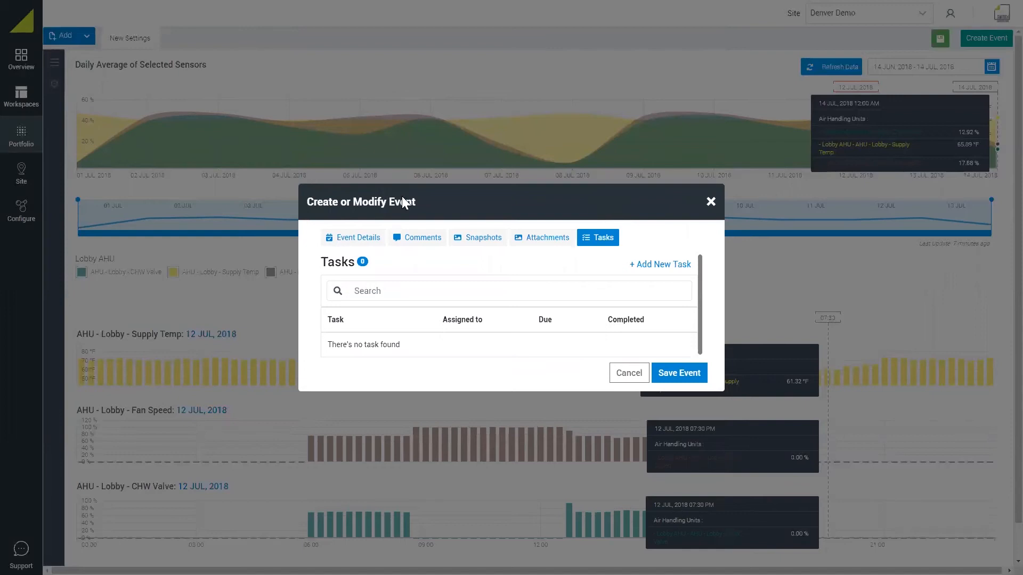
left_click(671, 374)
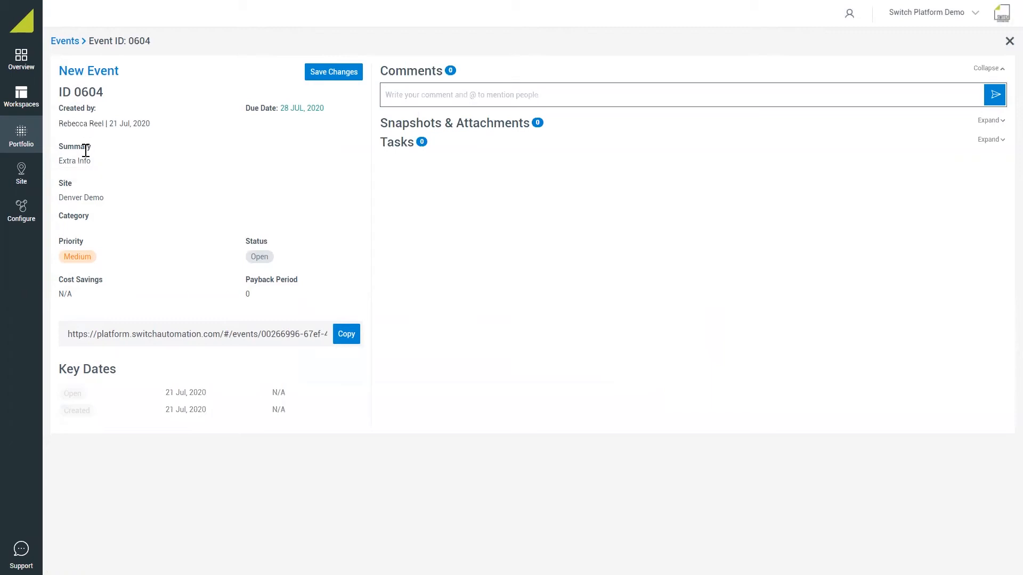
- Go to the portfolio's Events table and show the status options for the Door Open Outside Hours event
left_click(23, 142)
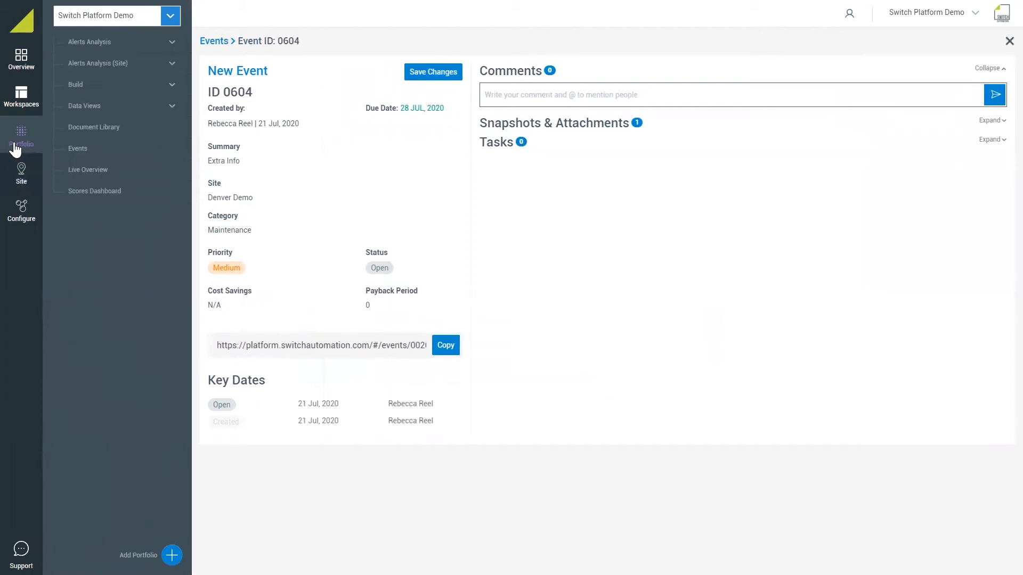
left_click(77, 150)
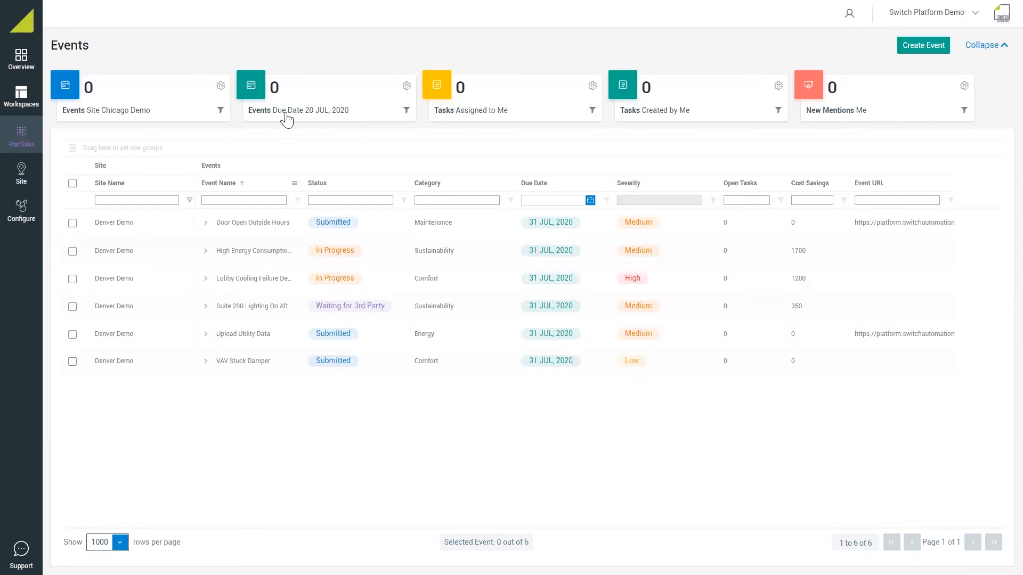
double_click(337, 223)
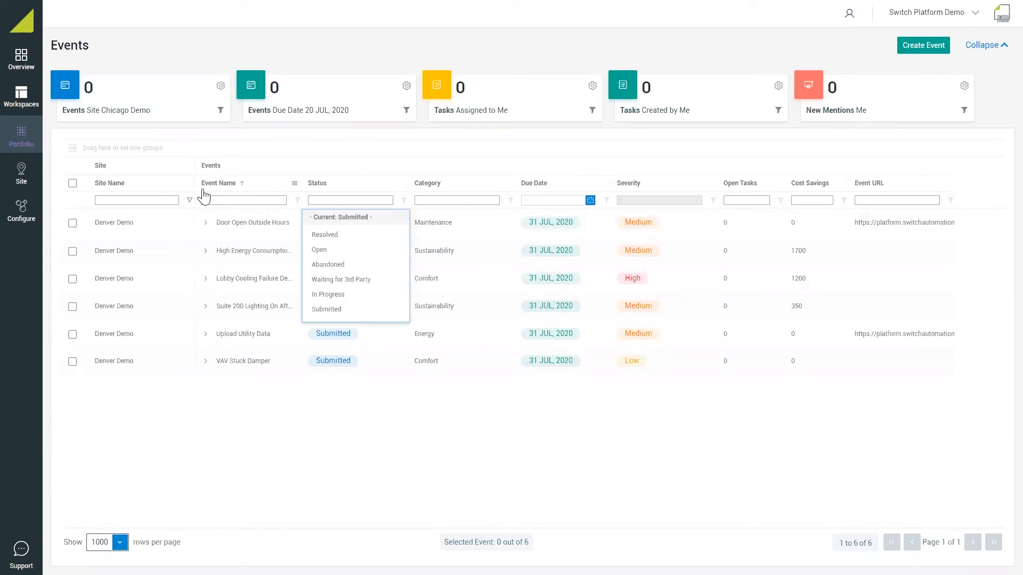
- Select the Door Open Outside Hours and High Energy Consumption events for bulk updating, and deselect the Door Open one
left_click(73, 223)
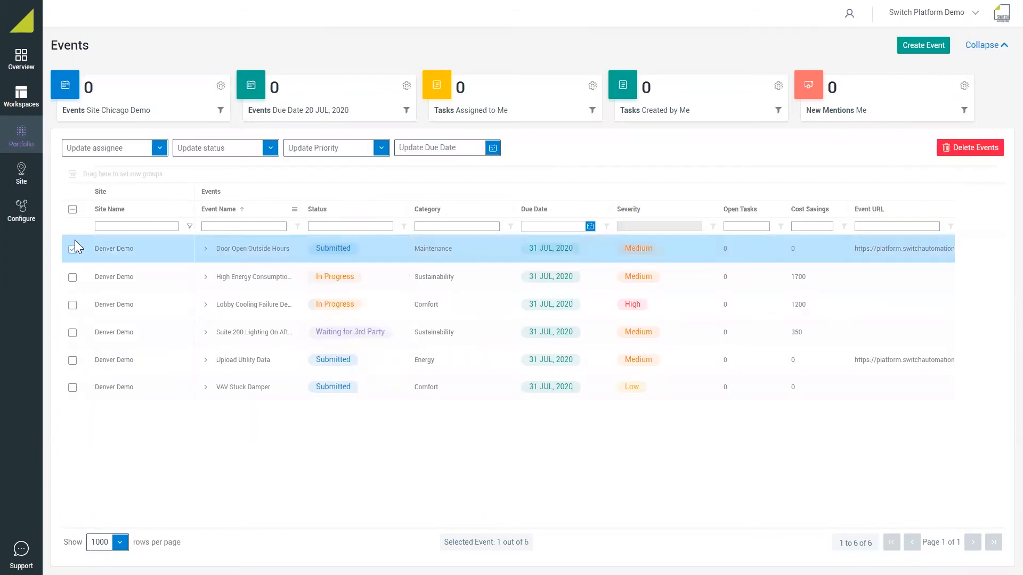
left_click(71, 277)
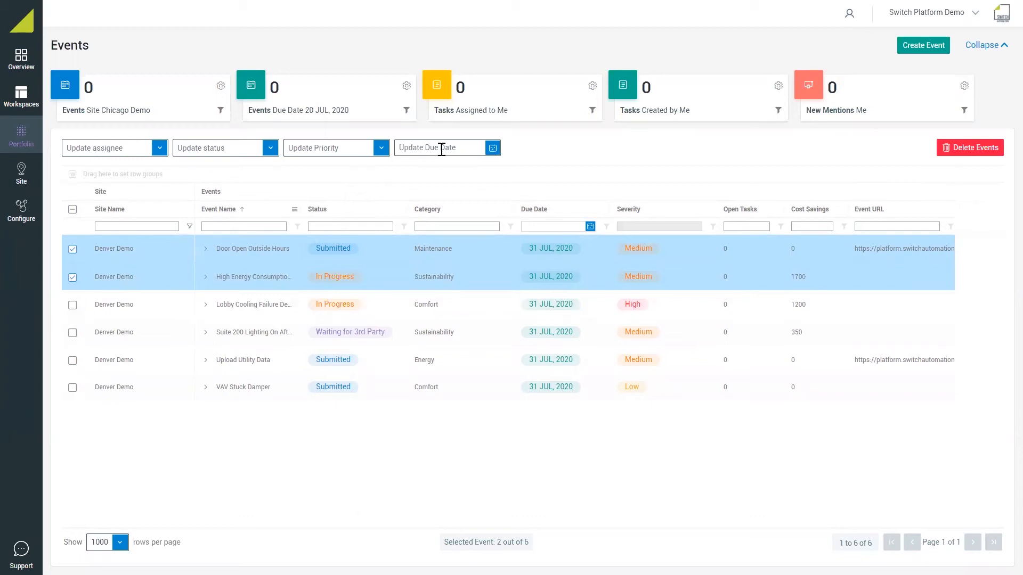
left_click(72, 249)
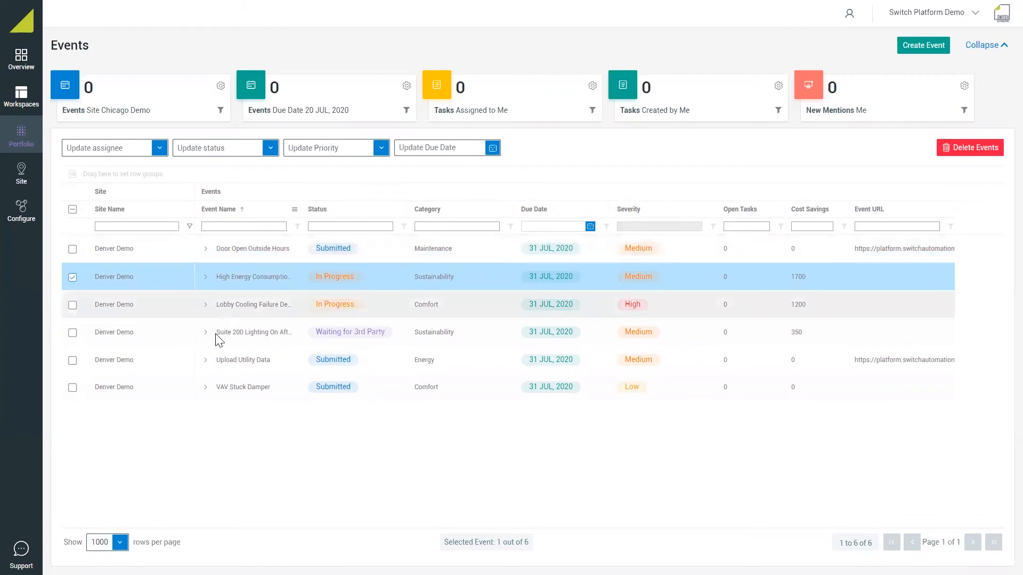
- Expand the Lobby Cooling Failure Demo event, open it for editing and start a reply to its first comment
left_click(206, 304)
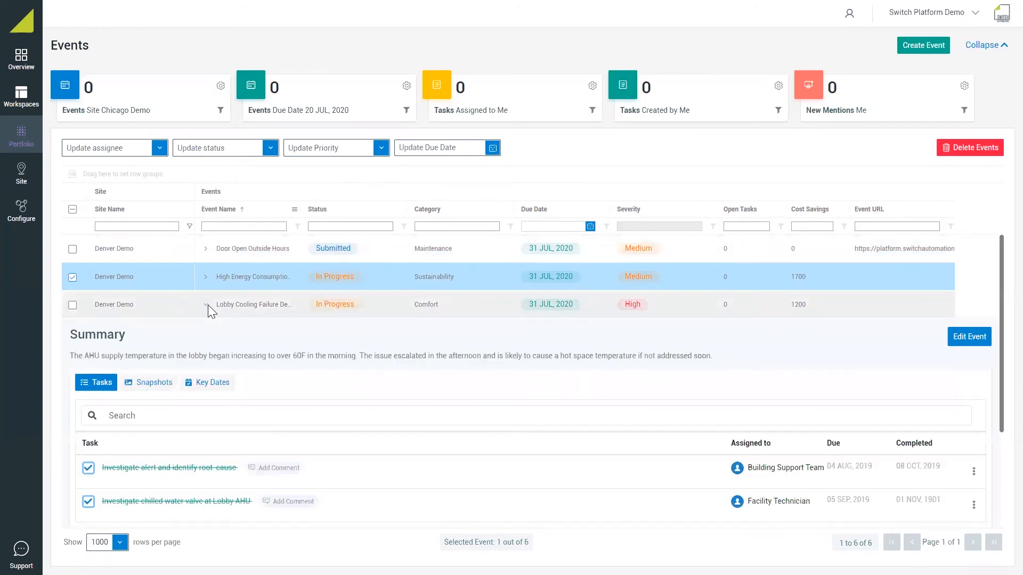
left_click(965, 338)
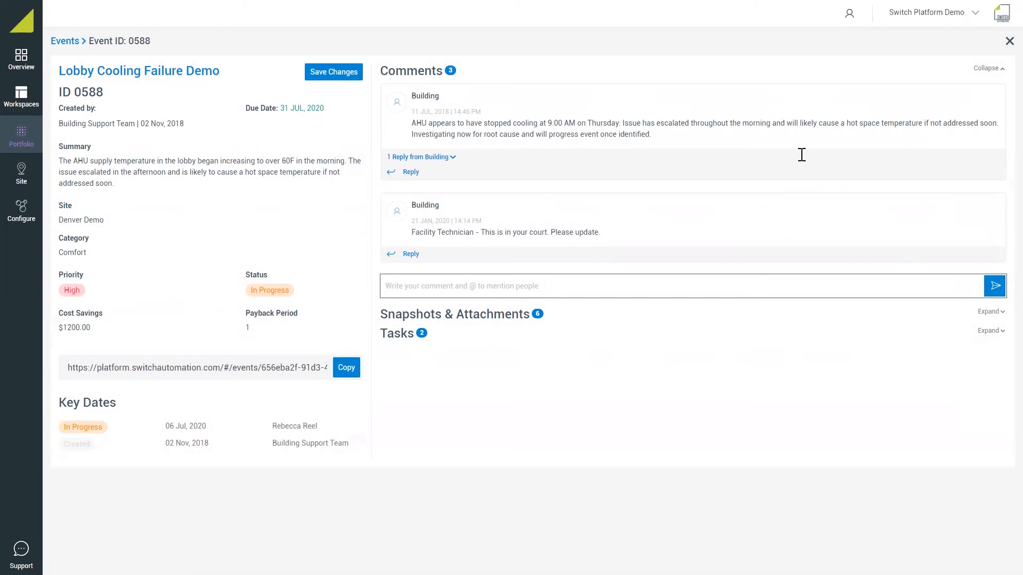
left_click(405, 289)
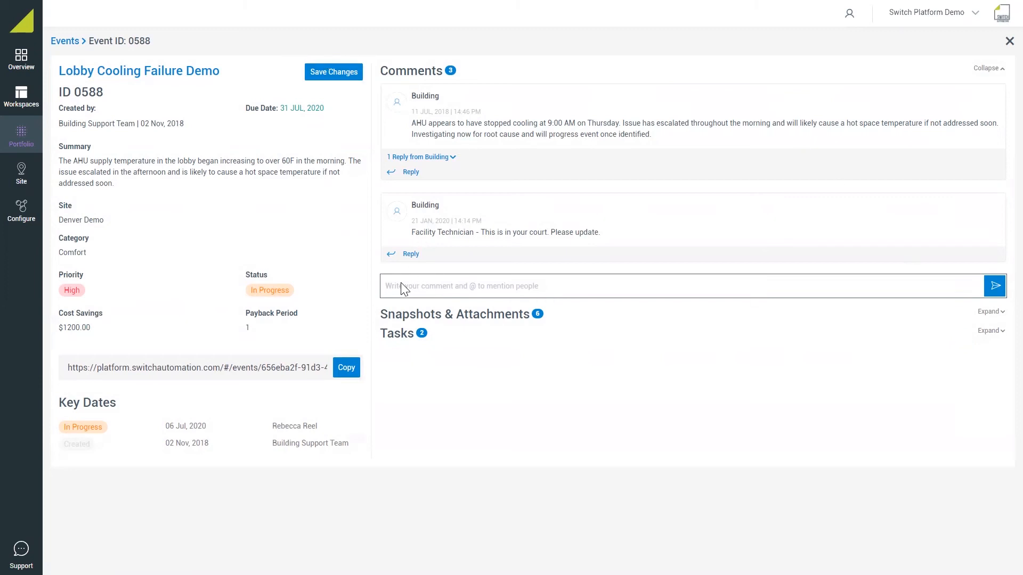
left_click(411, 172)
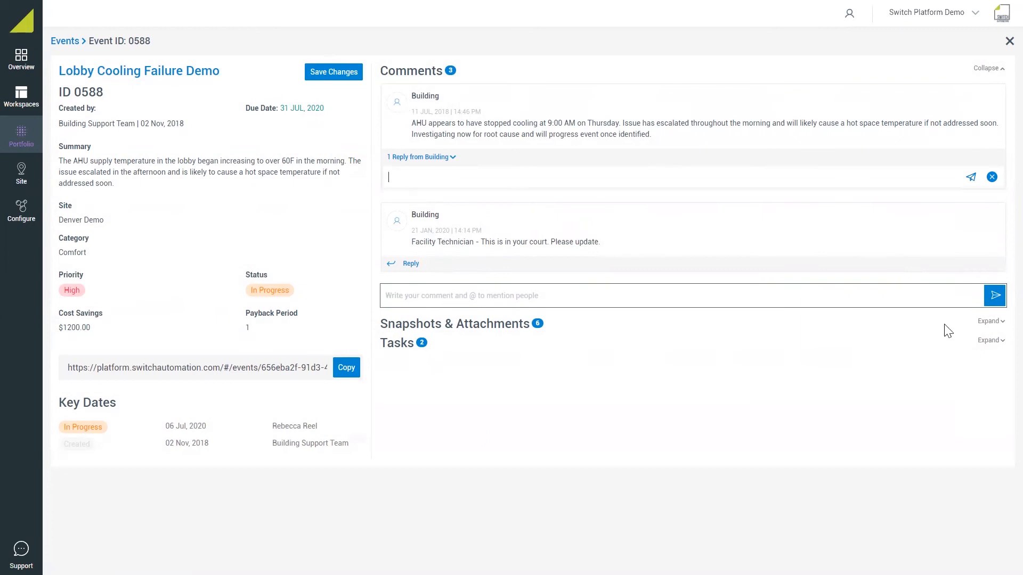
- Expand the event's Snapshots & Attachments and Tasks sections and look over their contents
left_click(990, 322)
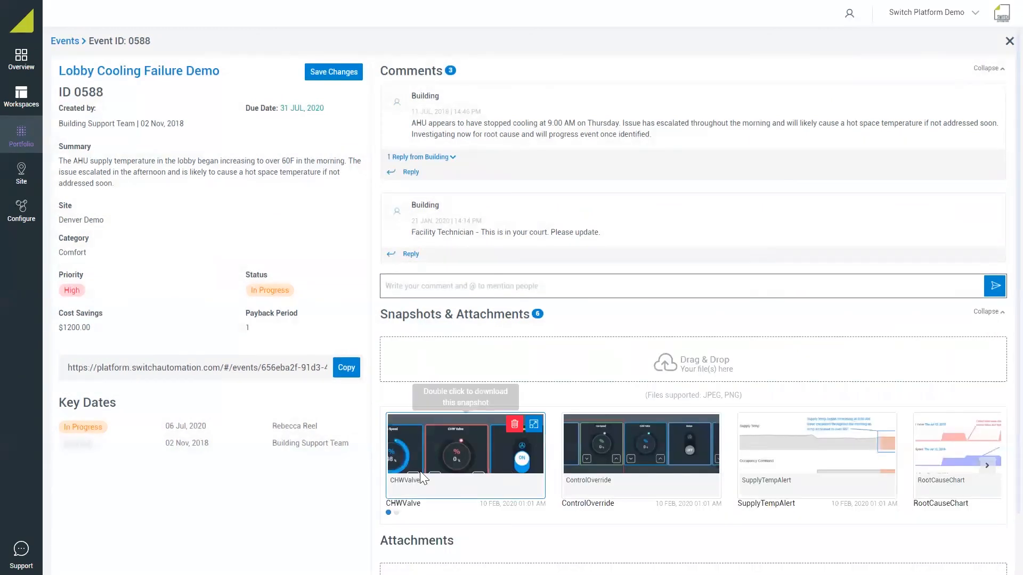
scroll(464, 528, "down", 3)
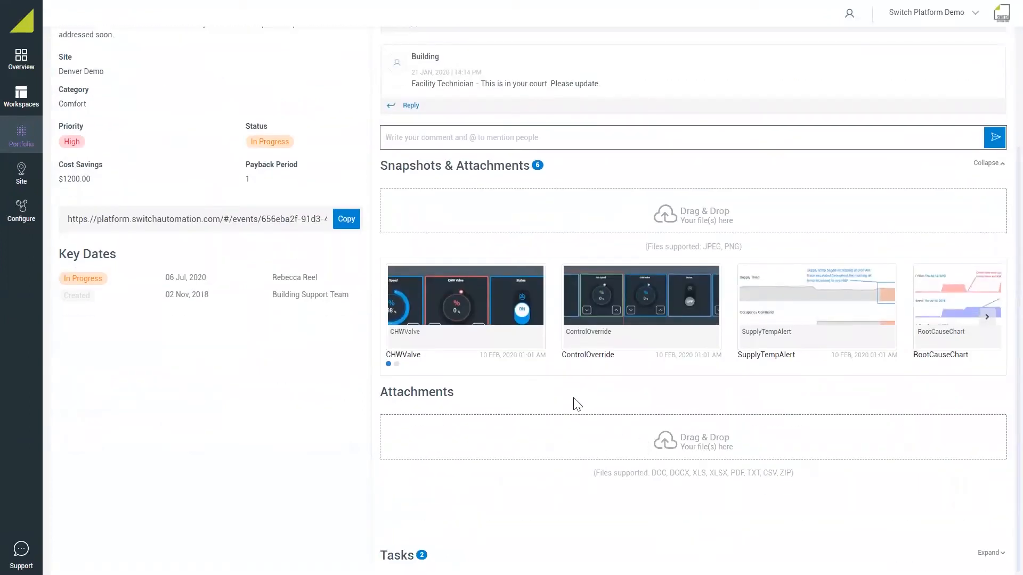
left_click(983, 553)
scroll(480, 528, "down", 3)
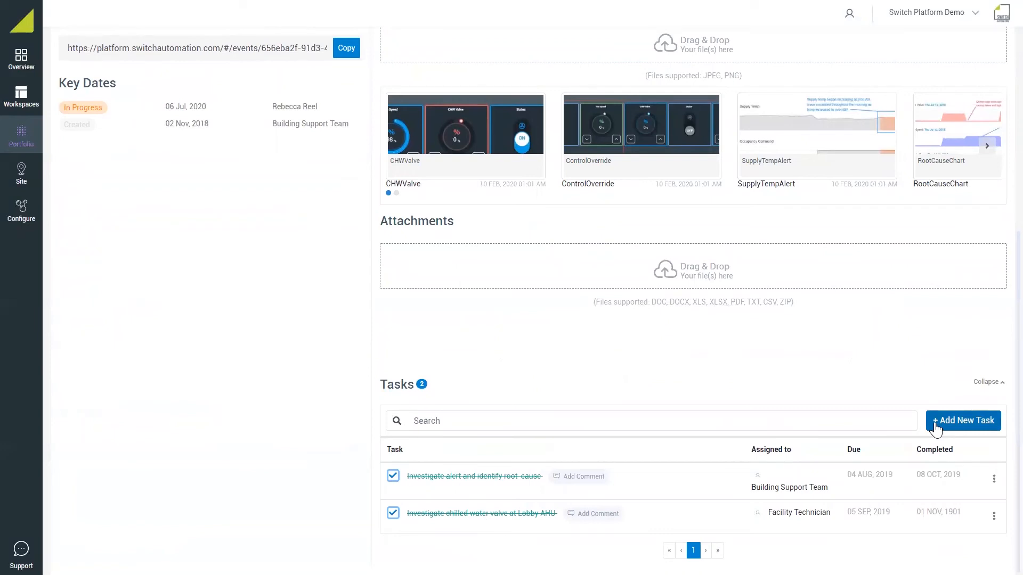
- Start a new task for the event and try to save it with the assignee and description left empty
left_click(937, 426)
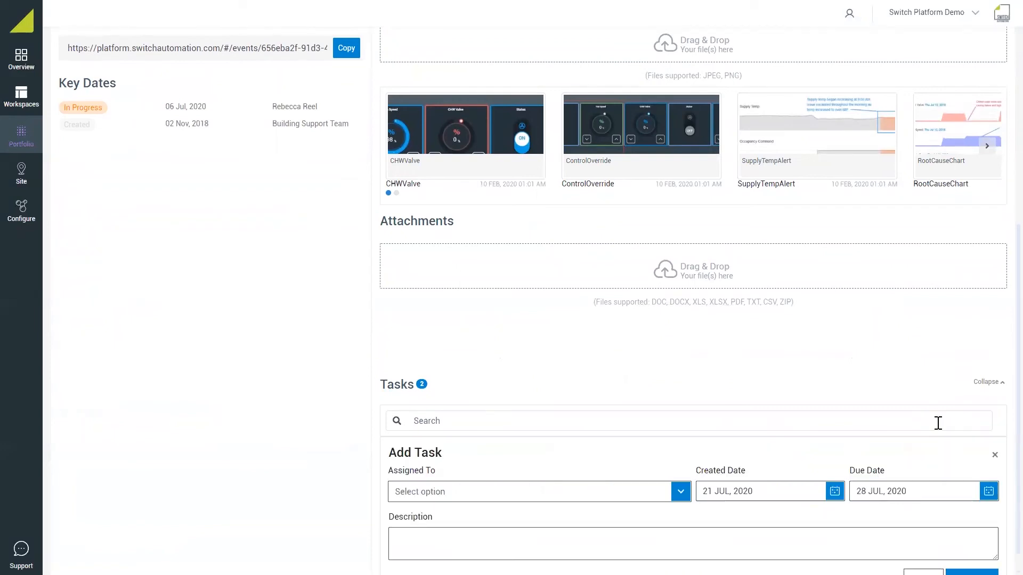
left_click(607, 493)
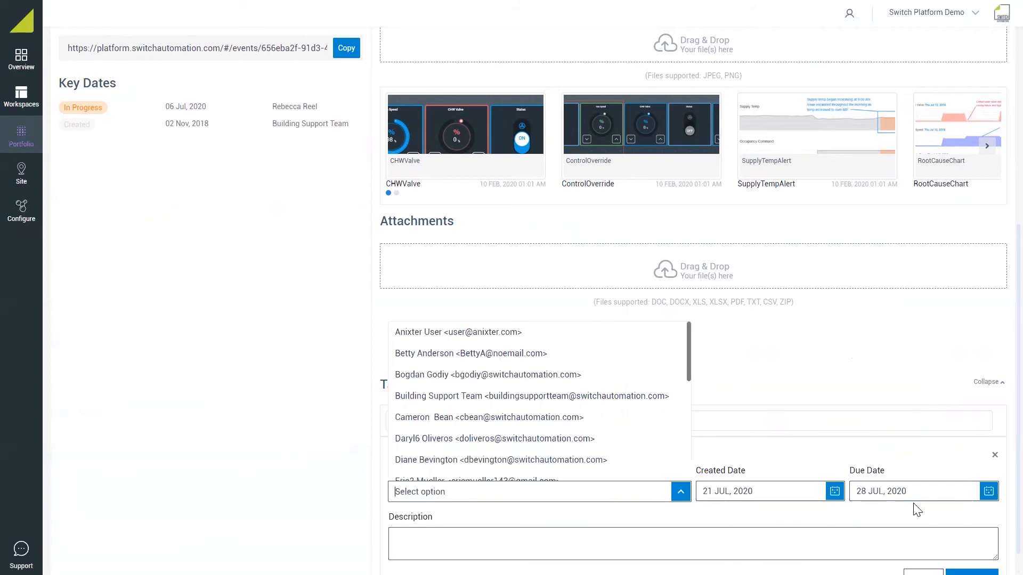
left_click(456, 538)
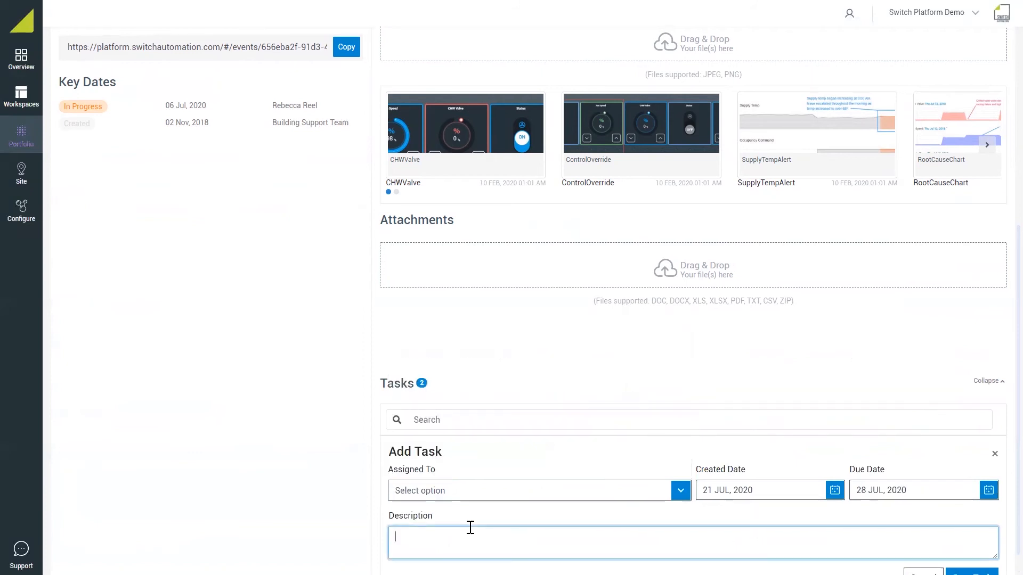
scroll(463, 533, "down", 1)
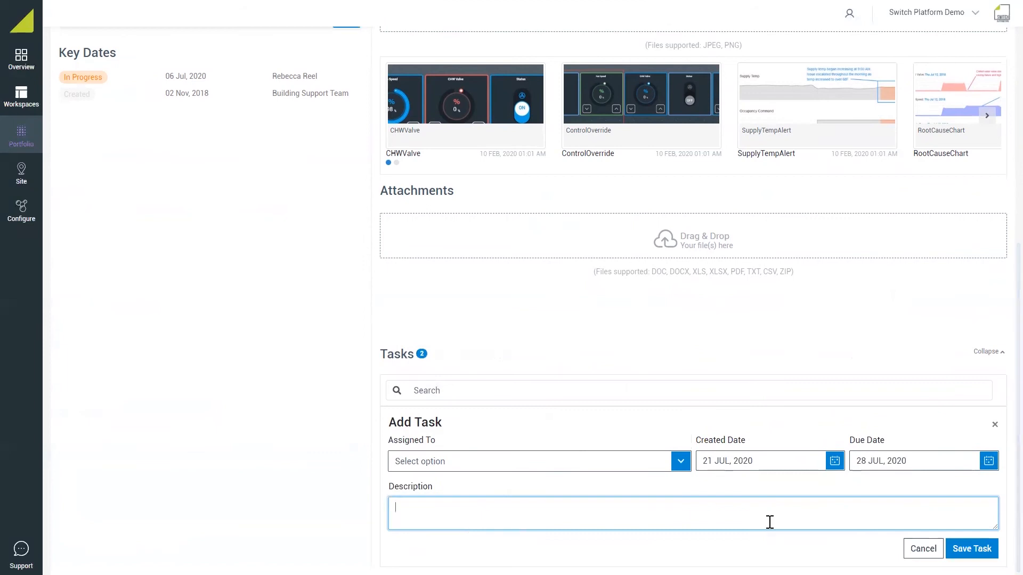
left_click(972, 549)
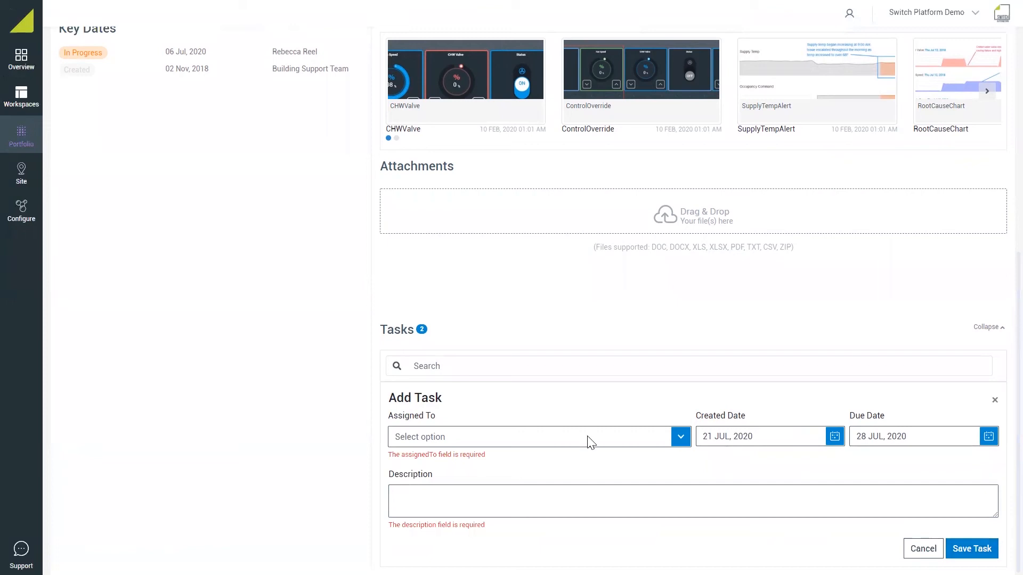
- Assign the new task to the team member, enter the description "description needs text" and save the task
left_click(620, 438)
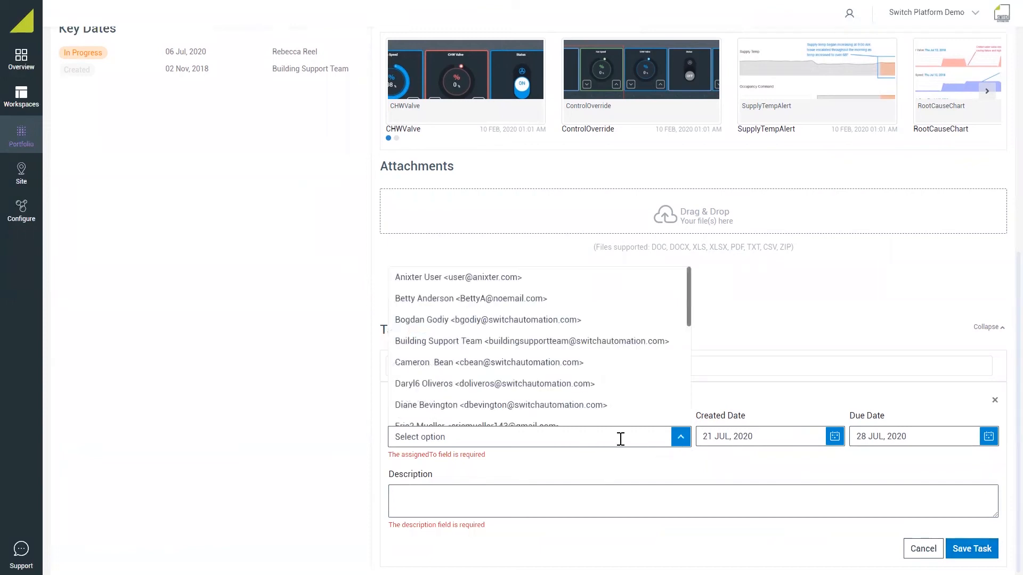
type("re")
left_click(417, 395)
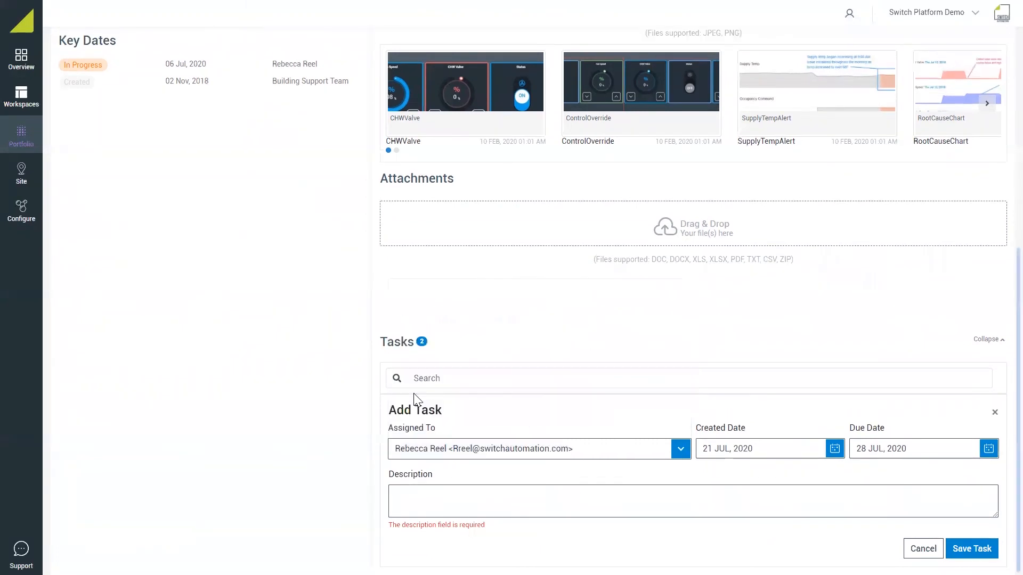
left_click(423, 496)
type("description needs text")
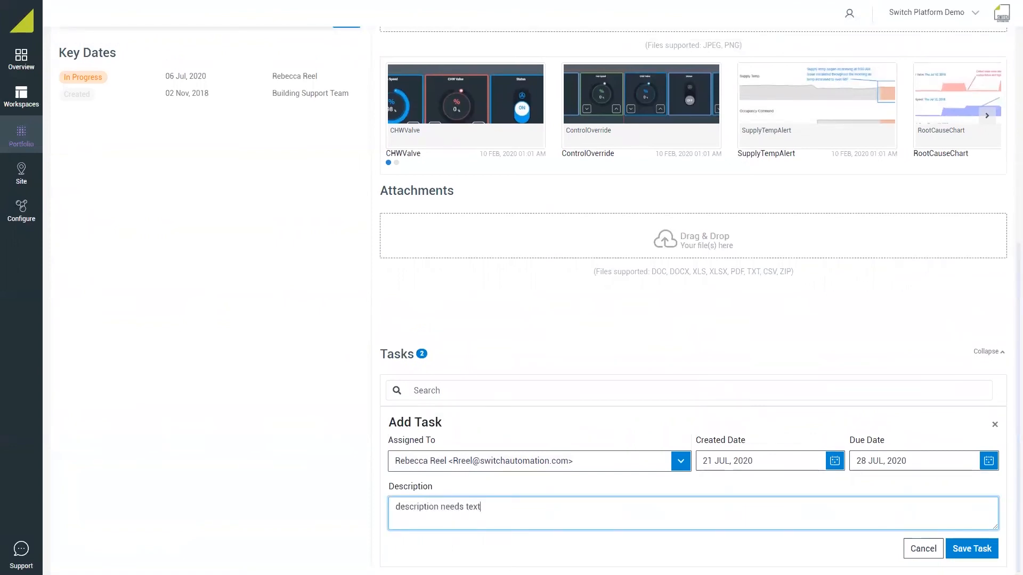
left_click(972, 549)
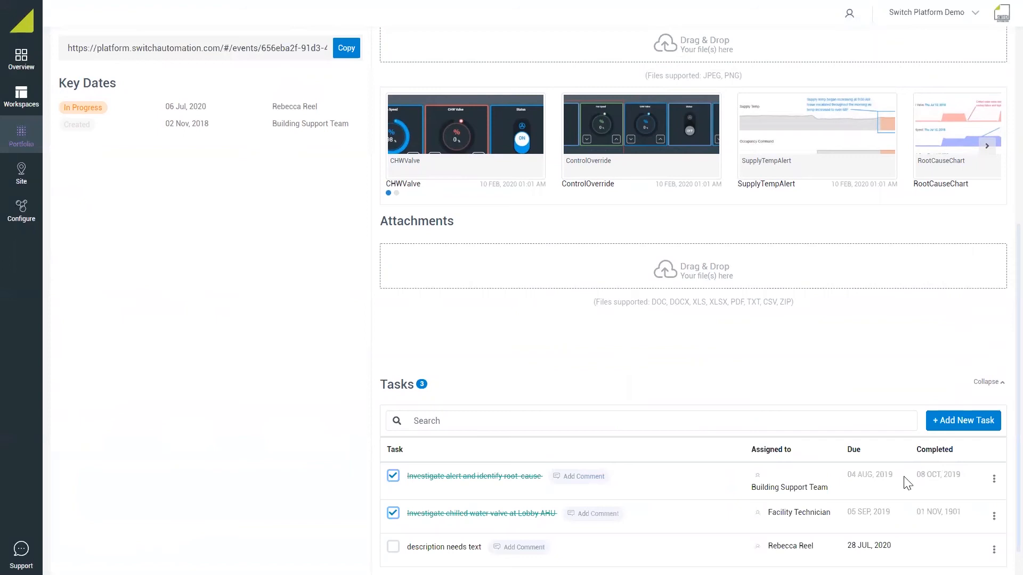
- Toggle the completion of the "Investigate alert and identify root-cause" task and leave it marked as incomplete
left_click(393, 482)
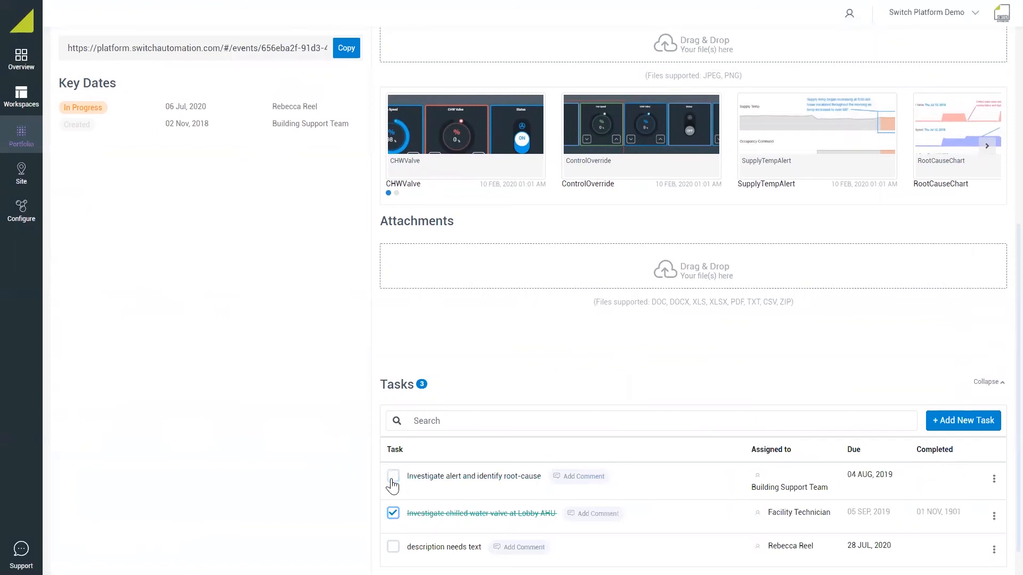
left_click(394, 479)
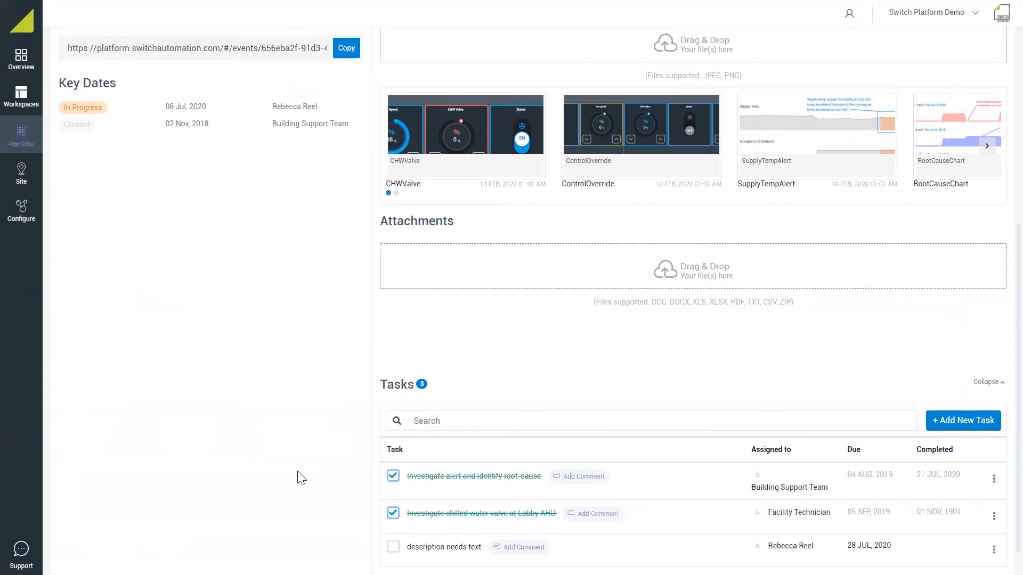
left_click(395, 484)
- Open the "Investigate alert and identify root-cause" task for editing, show its due date calendar and dismiss the calendar
double_click(863, 475)
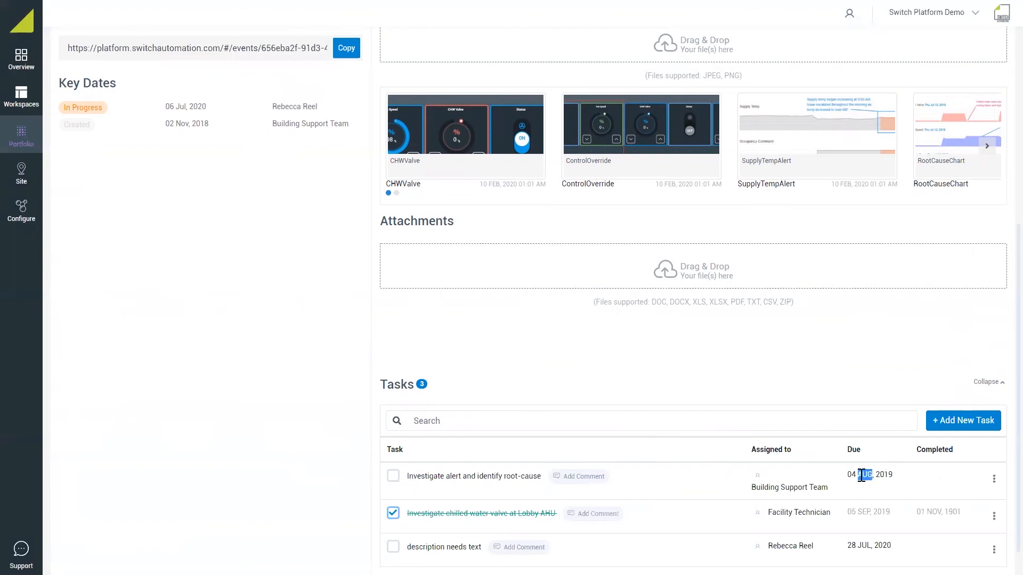
left_click(995, 480)
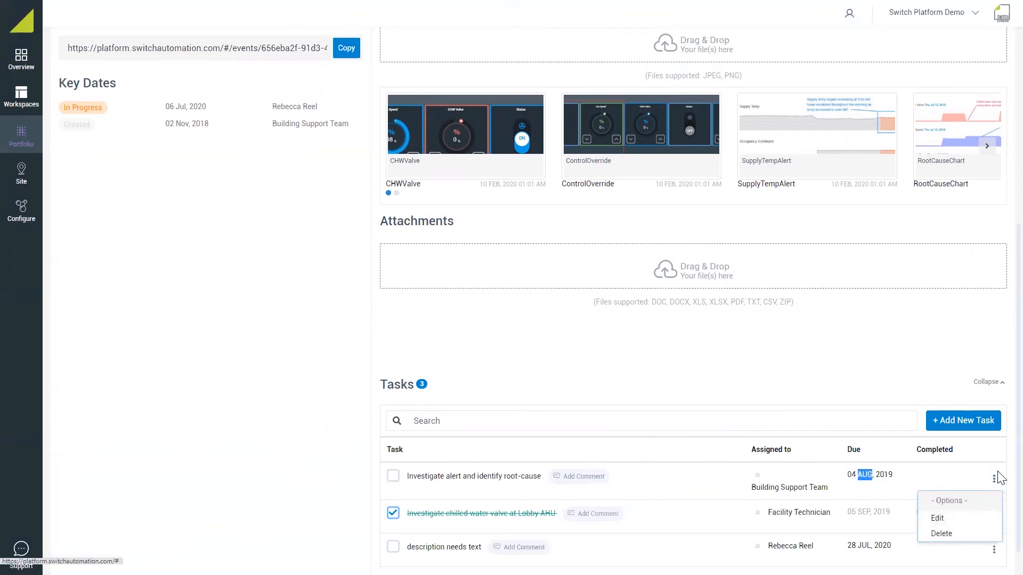
left_click(939, 519)
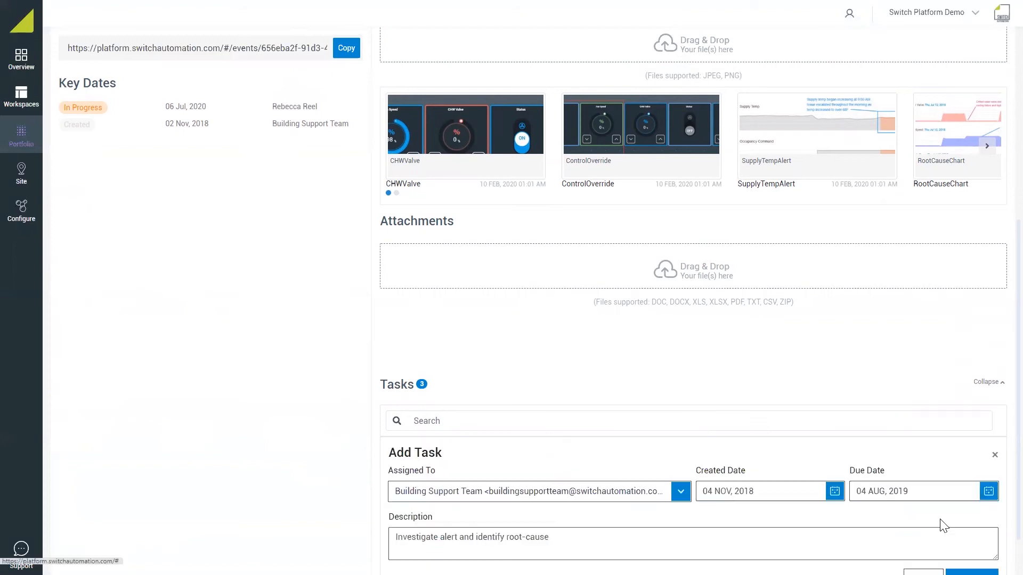
left_click(988, 490)
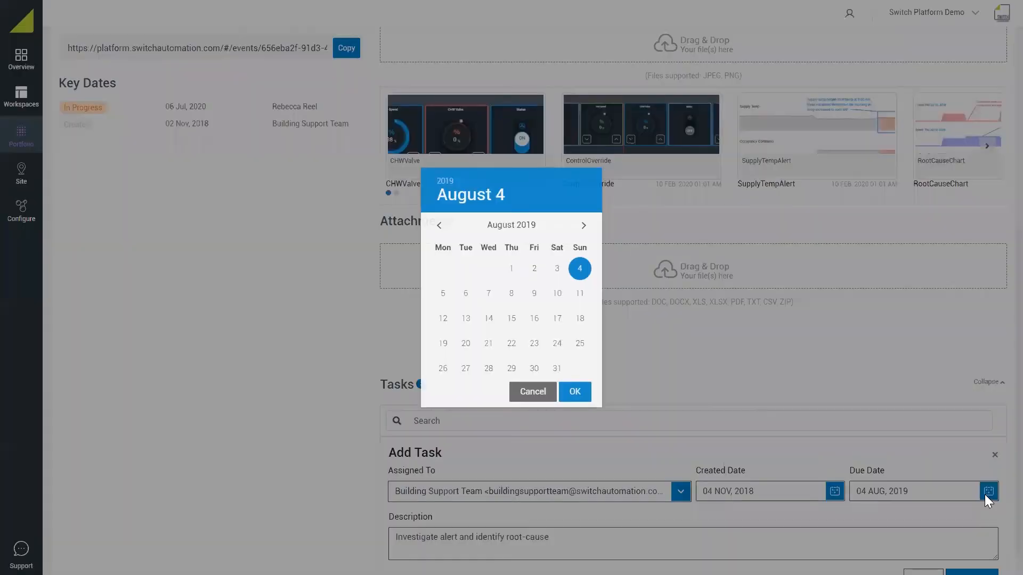
left_click(713, 354)
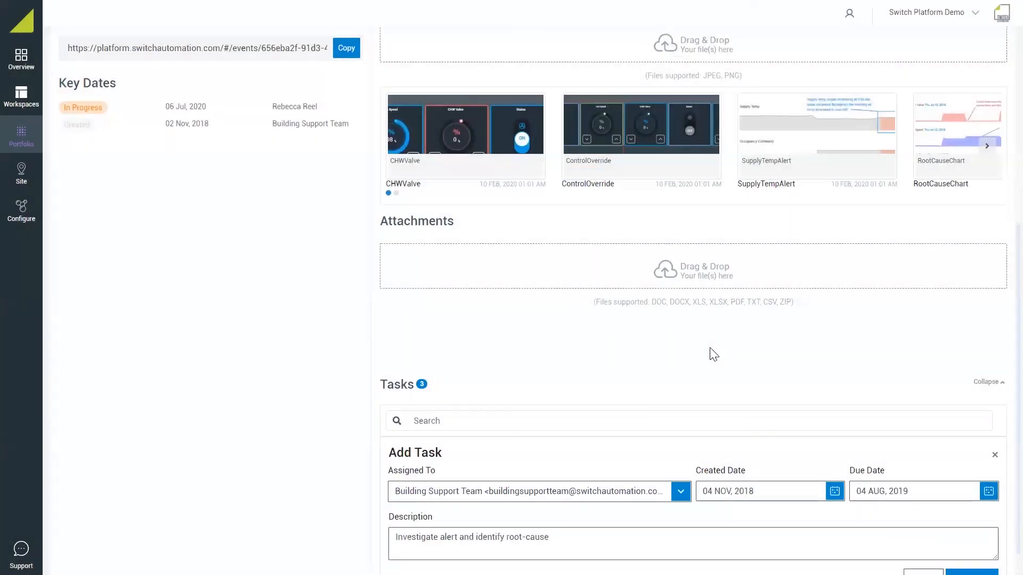
scroll(651, 416, "down", 1)
- Show the inline editors of the event's Summary, Site and Category fields, keeping their values
scroll(483, 339, "up", 8)
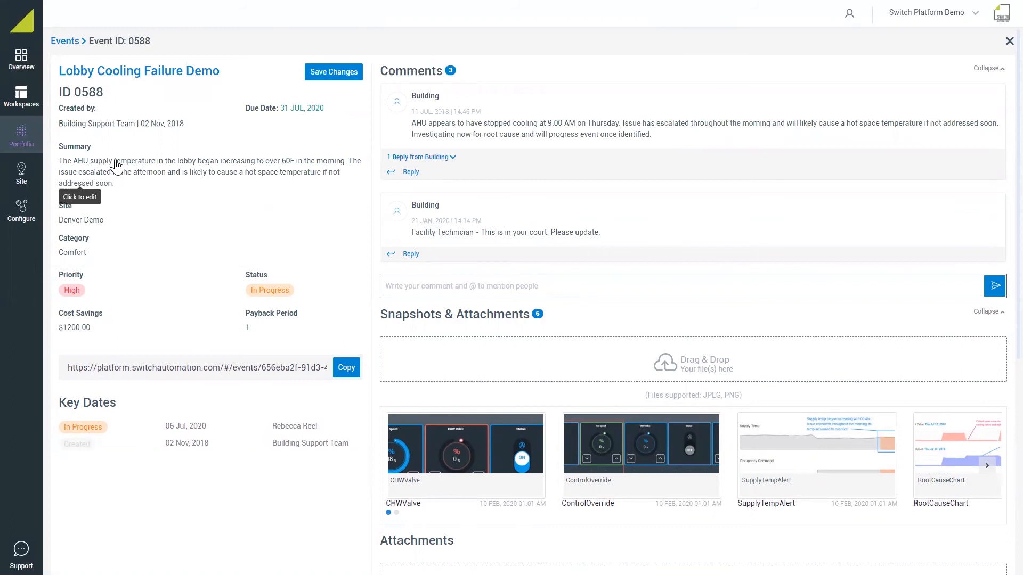
left_click(116, 171)
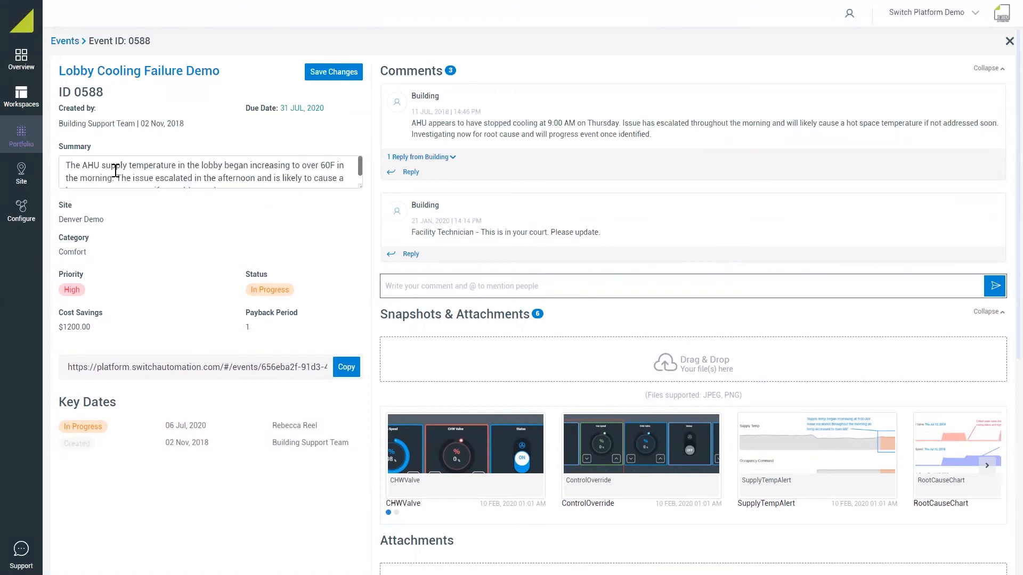
left_click(98, 219)
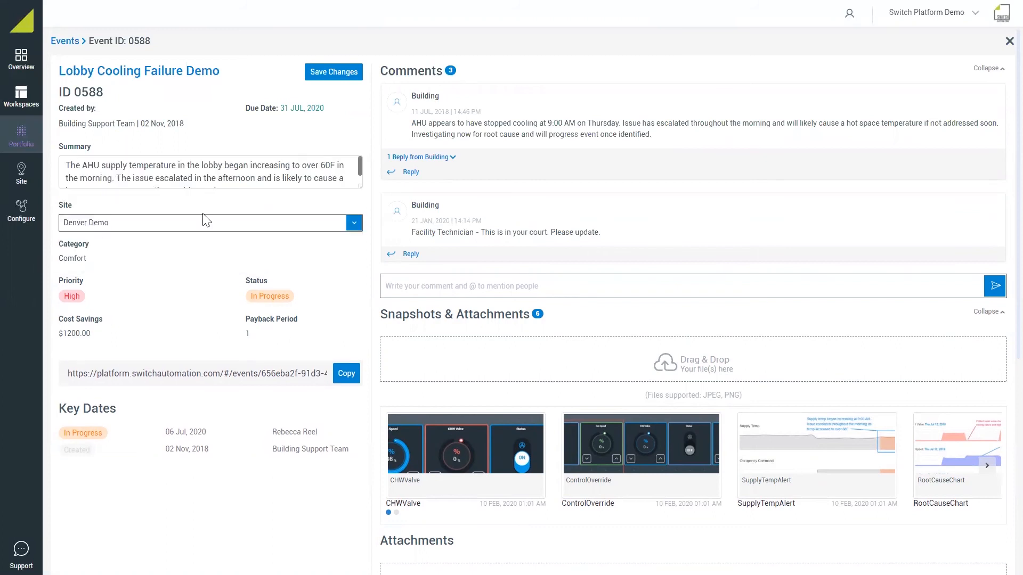
left_click(354, 224)
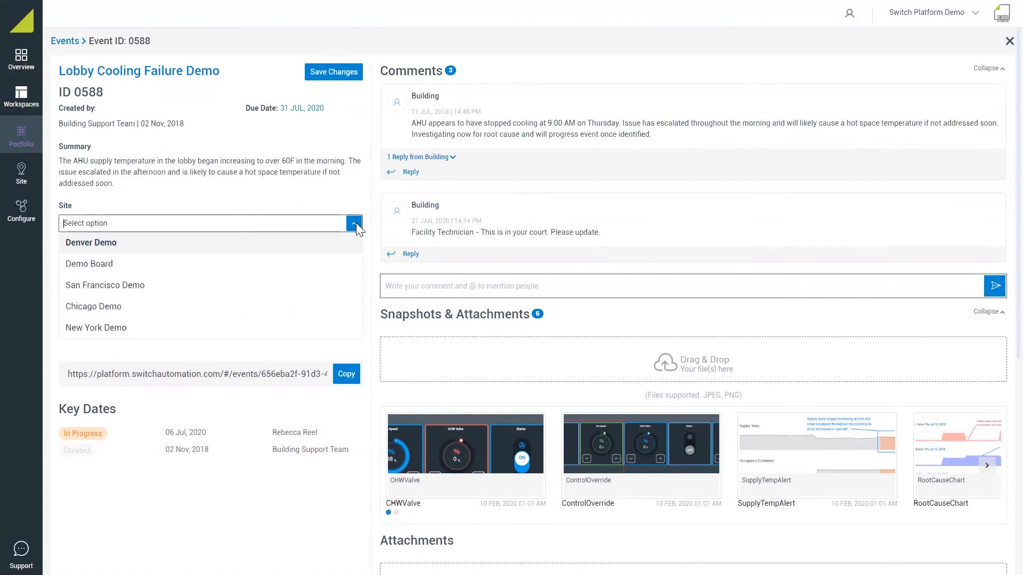
left_click(309, 205)
left_click(81, 261)
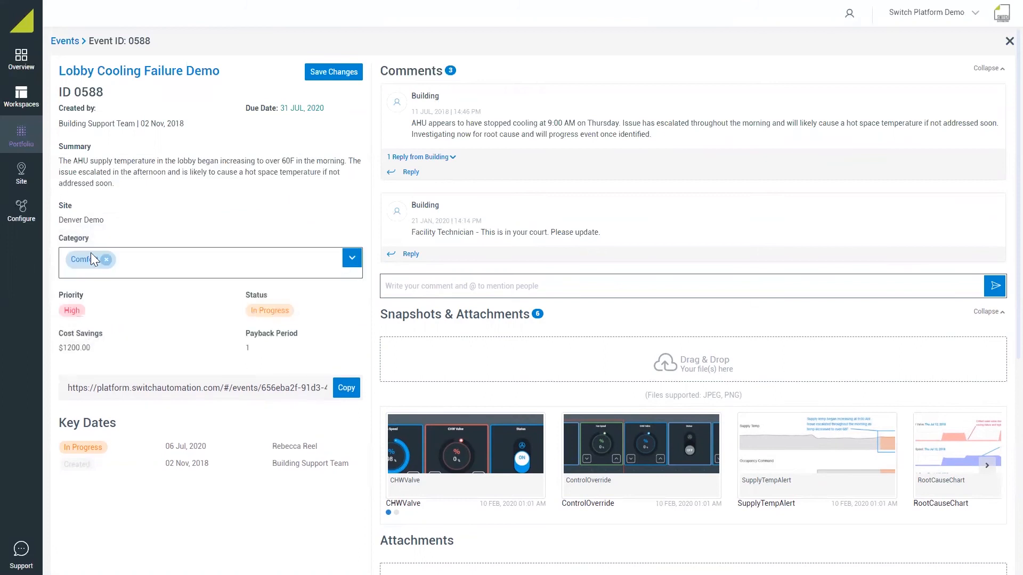
left_click(136, 223)
- Show the inline editors of the event's Priority, Status and Cost Savings fields, and copy the event's link
left_click(81, 320)
left_click(181, 301)
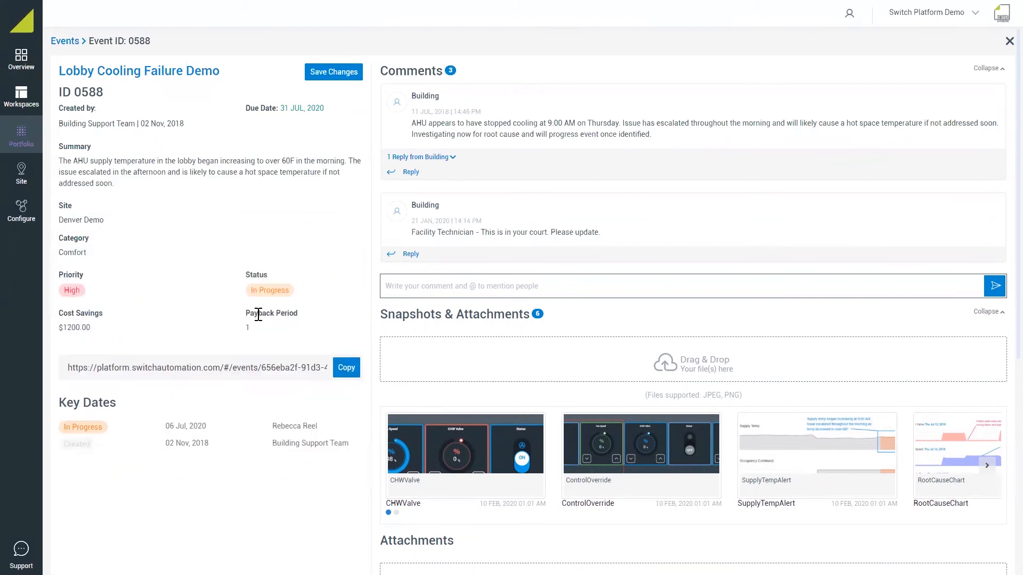
left_click(290, 293)
left_click(178, 305)
left_click(75, 332)
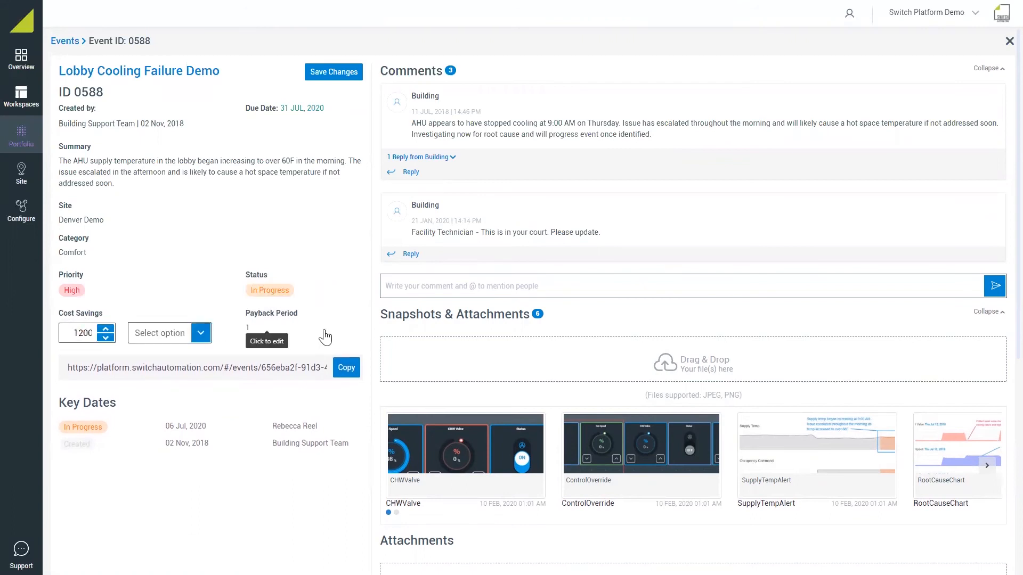
left_click(346, 368)
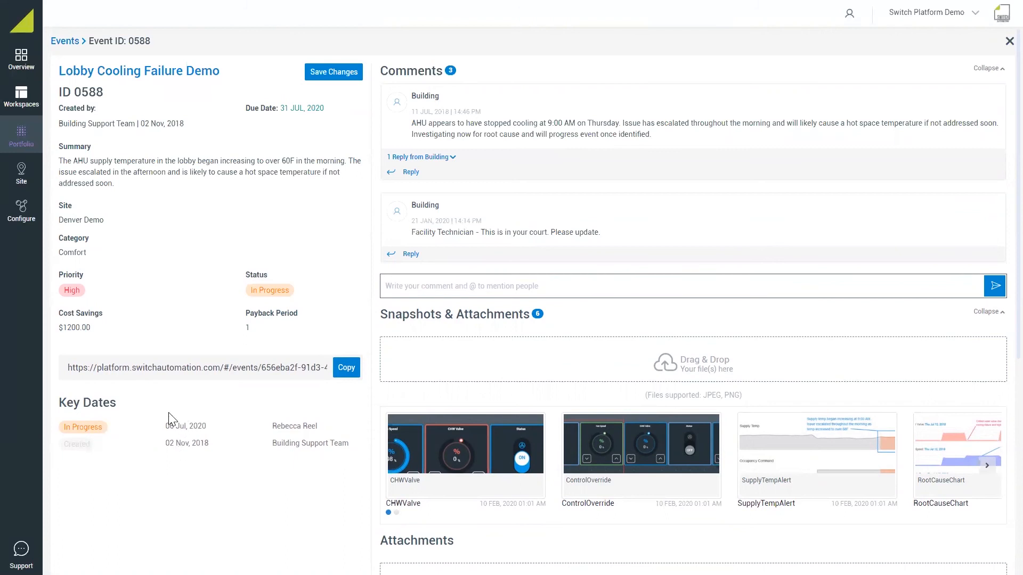
- Download the CHWValve snapshot, and view the SupplyTempAlert snapshot enlarged before closing it
mouse_move(506, 437)
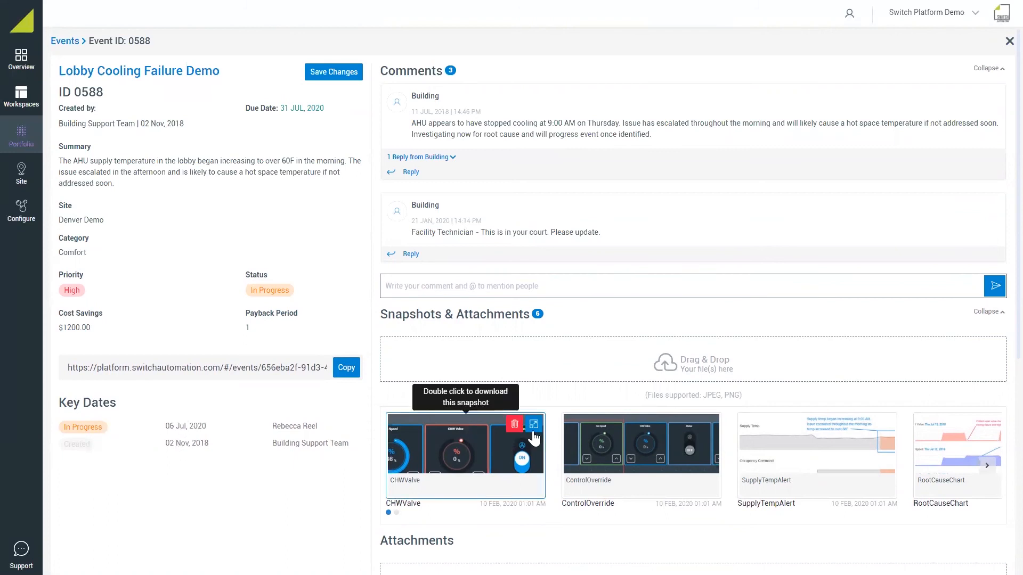
double_click(427, 424)
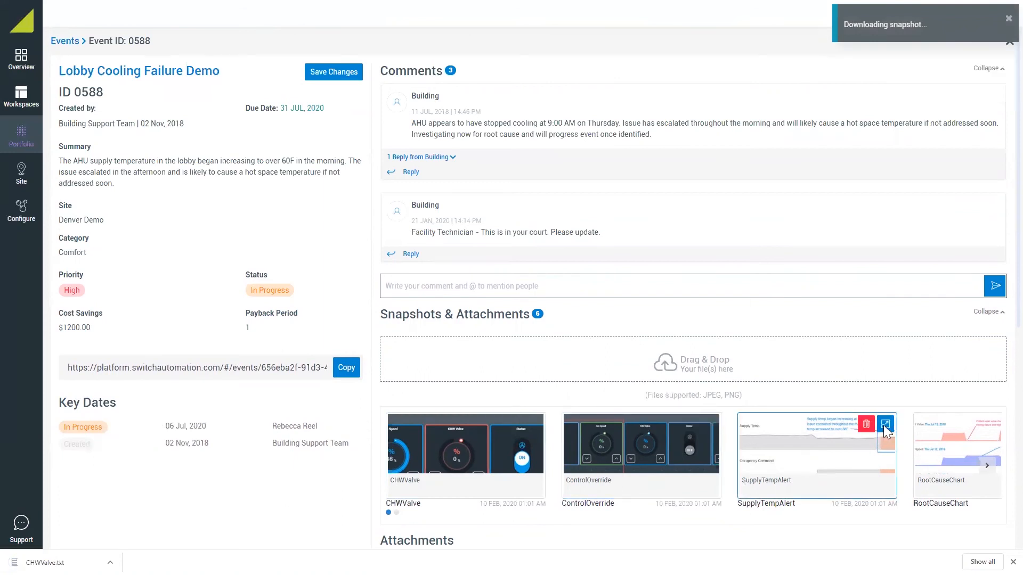
left_click(884, 425)
left_click(710, 191)
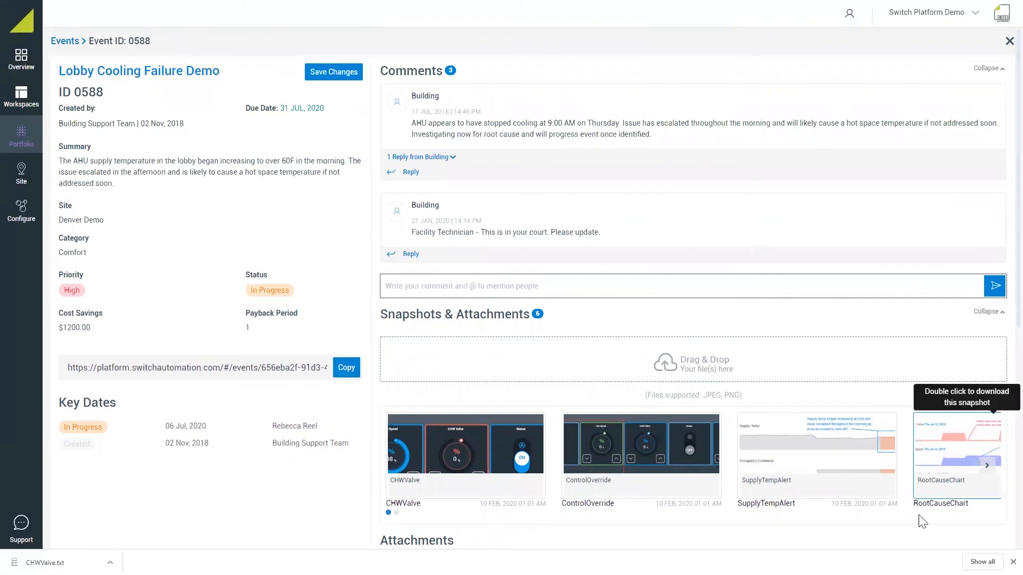
- Enlarge the event's last snapshot, the 21 July 2020 screenshot, and go from it to its Site Analysis
left_click(986, 467)
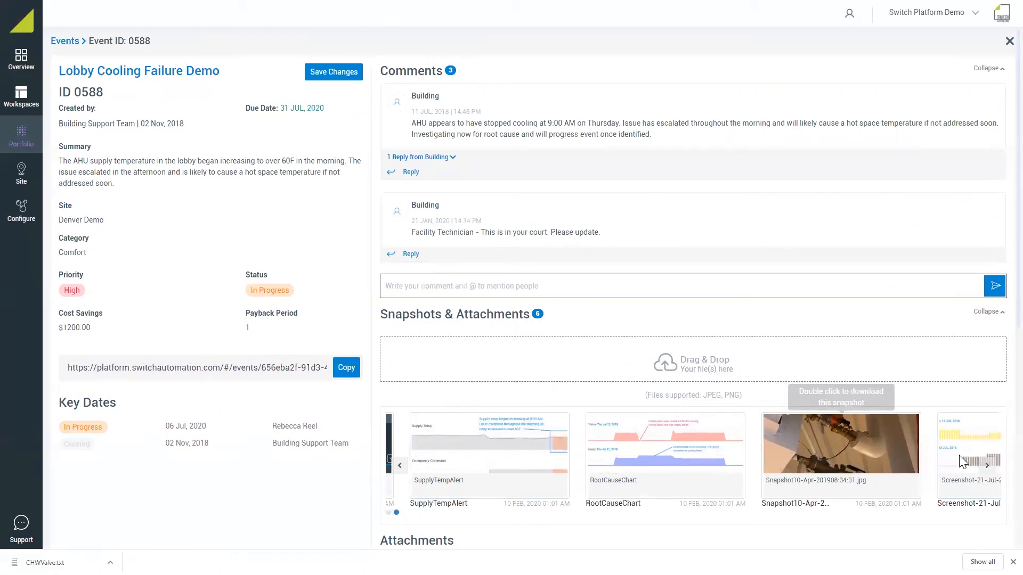
left_click(986, 467)
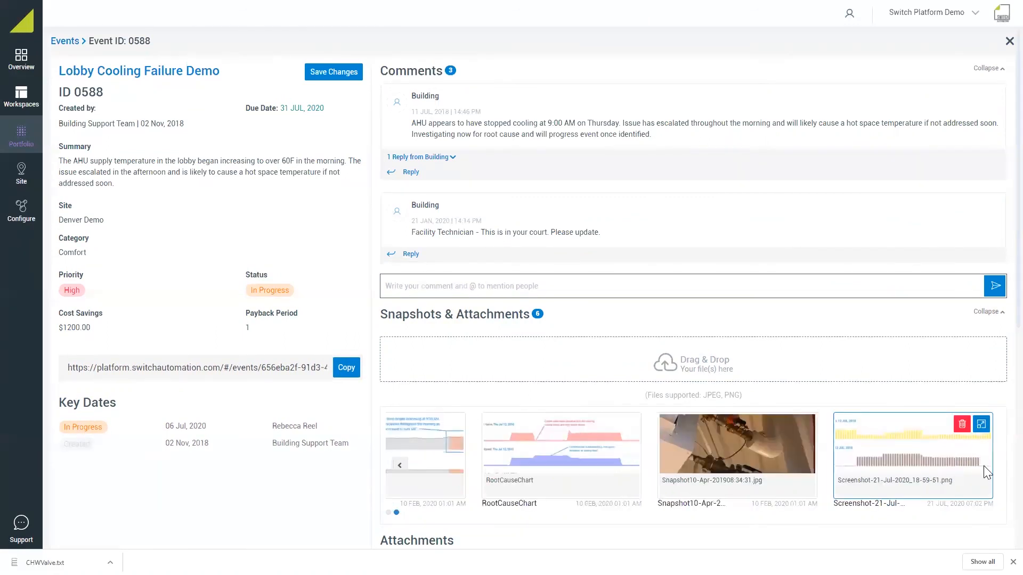
left_click(981, 425)
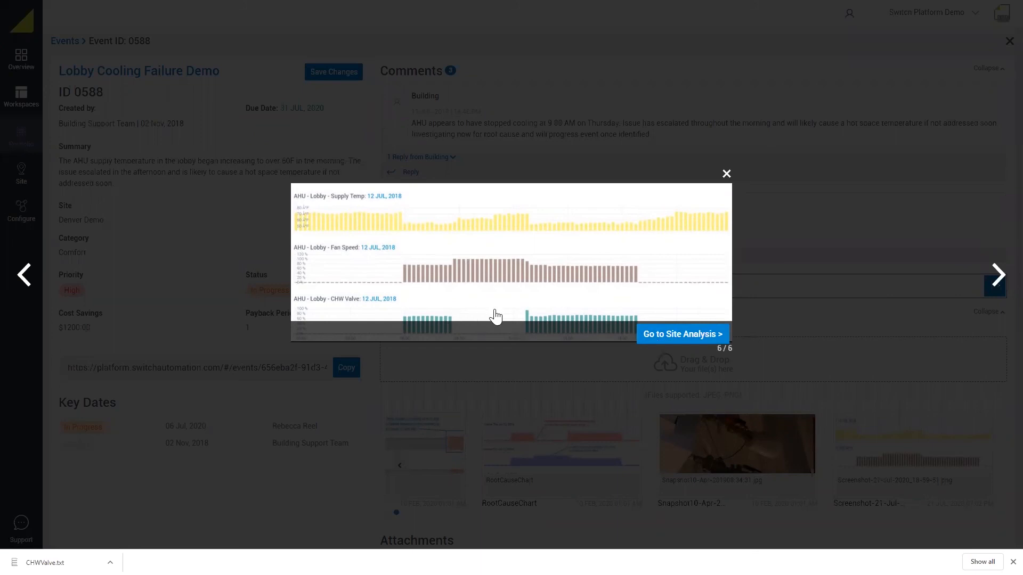
left_click(654, 335)
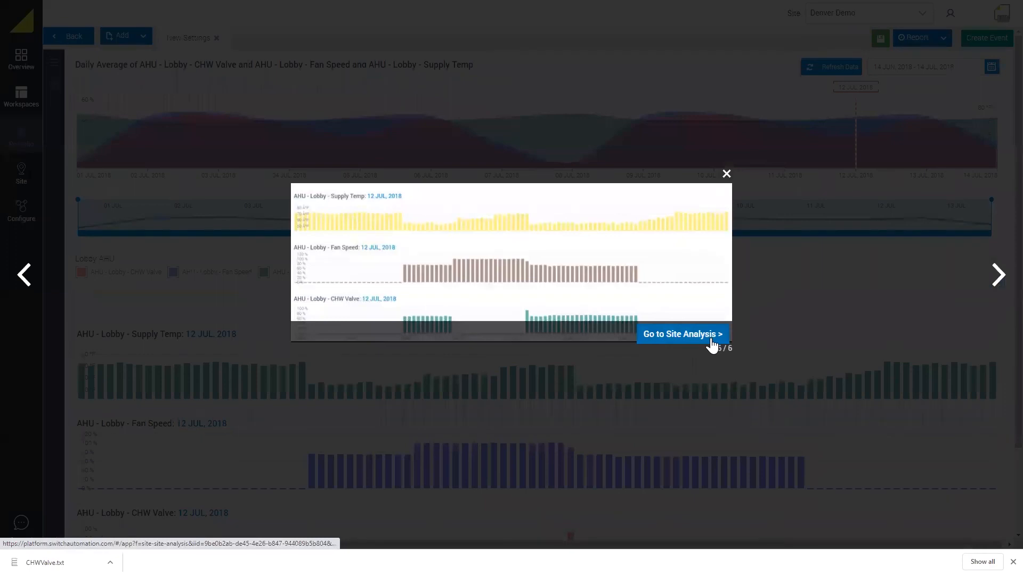
left_click(726, 174)
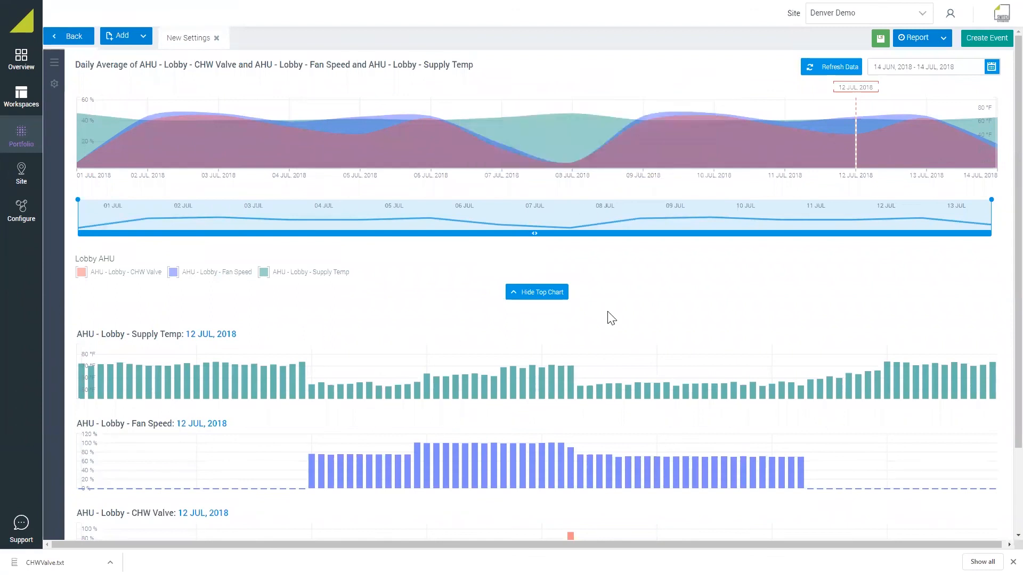
- Show 13 July 2018 in the Lobby AHU charts and examine its supply temperature, fan speed and CHW valve readings
scroll(657, 304, "down", 1)
scroll(657, 304, "up", 1)
left_click(928, 154)
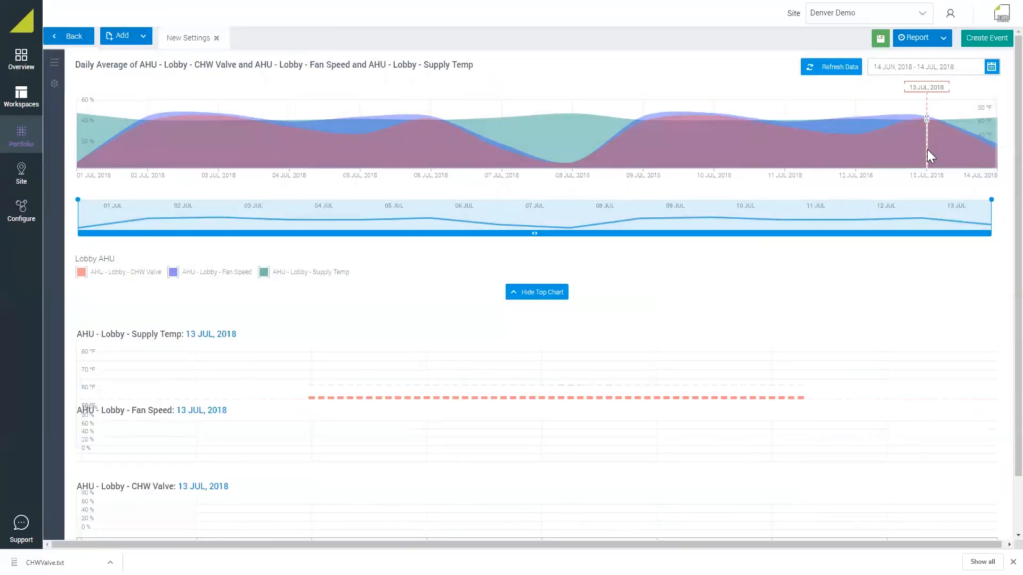
scroll(581, 355, "down", 1)
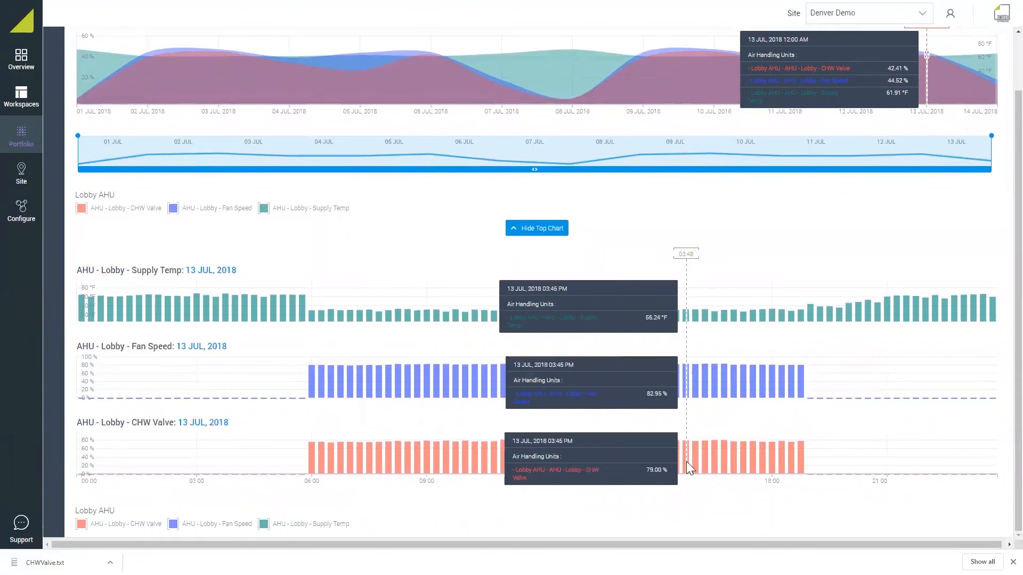
scroll(698, 432, "up", 1)
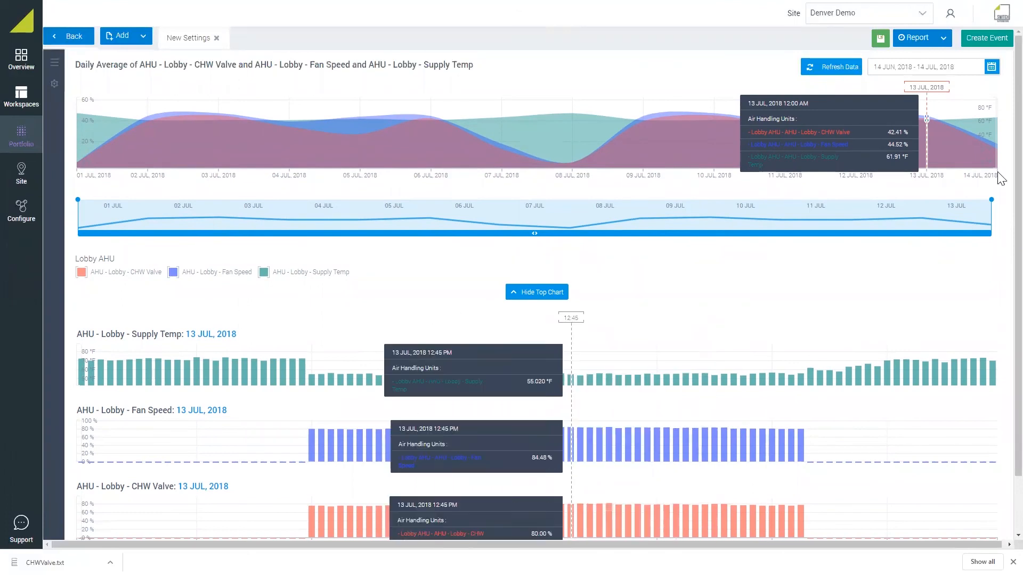
- Start an event from the Lobby AHU charts and frame its snapshot around the Supply Temp, Fan Speed and CHW Valve charts for 13 July 2018
left_click(976, 39)
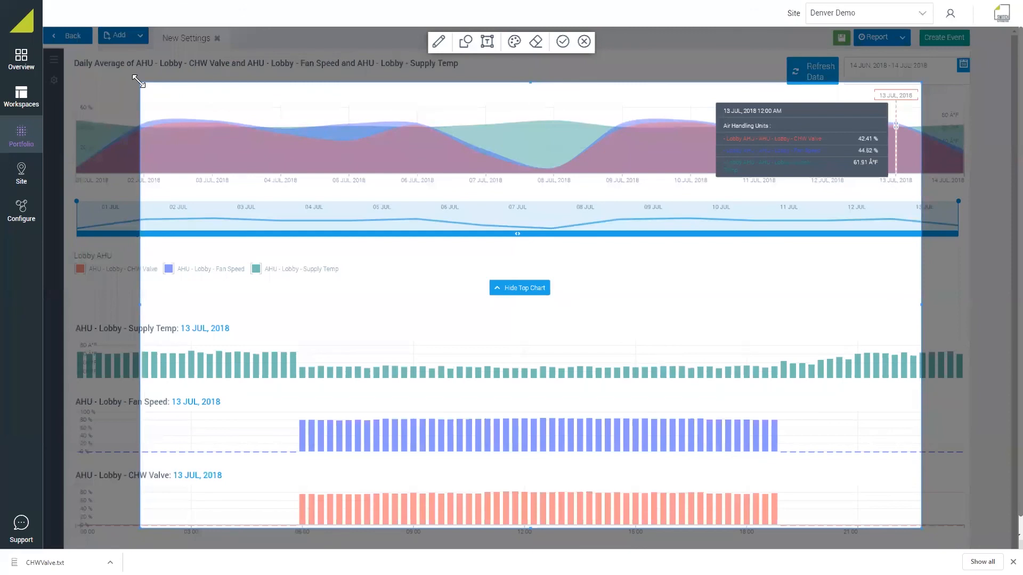
left_click_drag(138, 80, 71, 318)
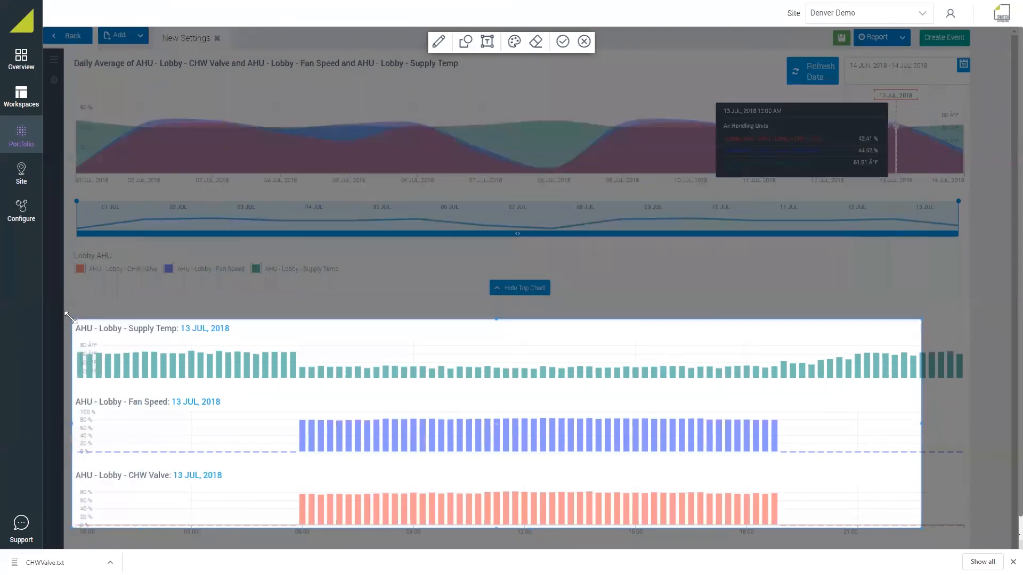
scroll(208, 327, "down", 1)
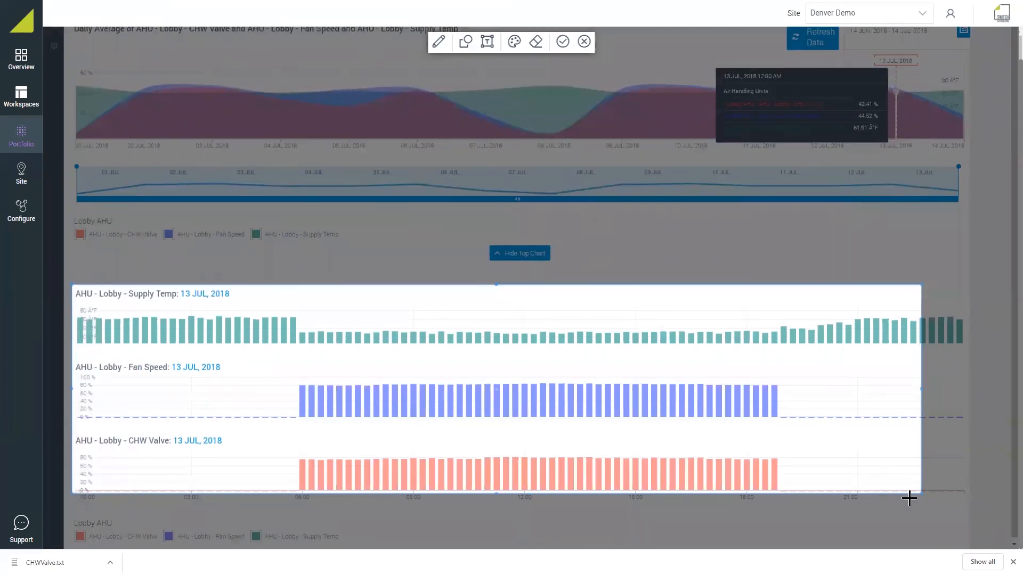
left_click_drag(920, 496, 971, 504)
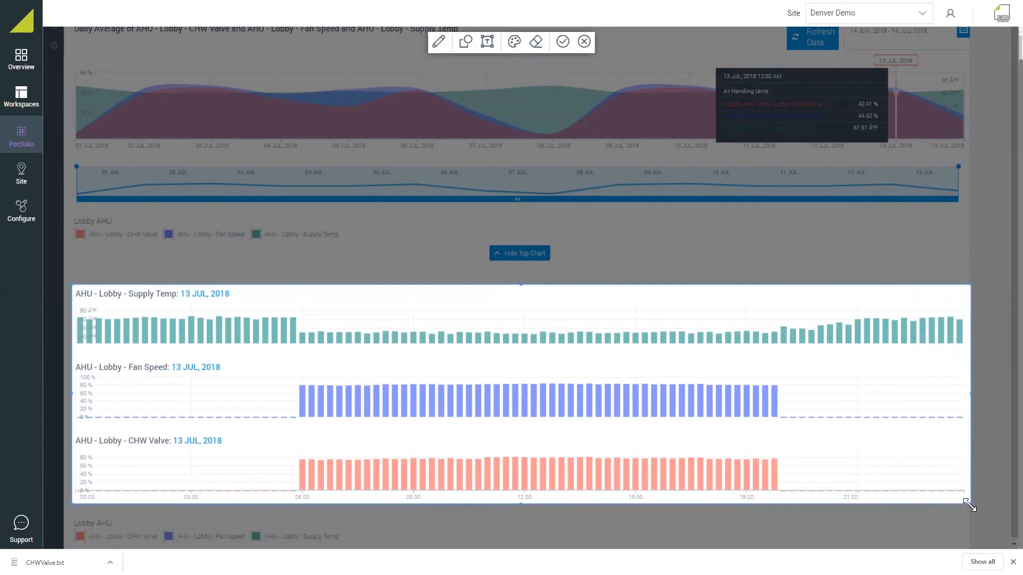
- Show the snapshot's annotation tools in turn: pencil, shapes, text, colour palette and eraser
left_click(438, 45)
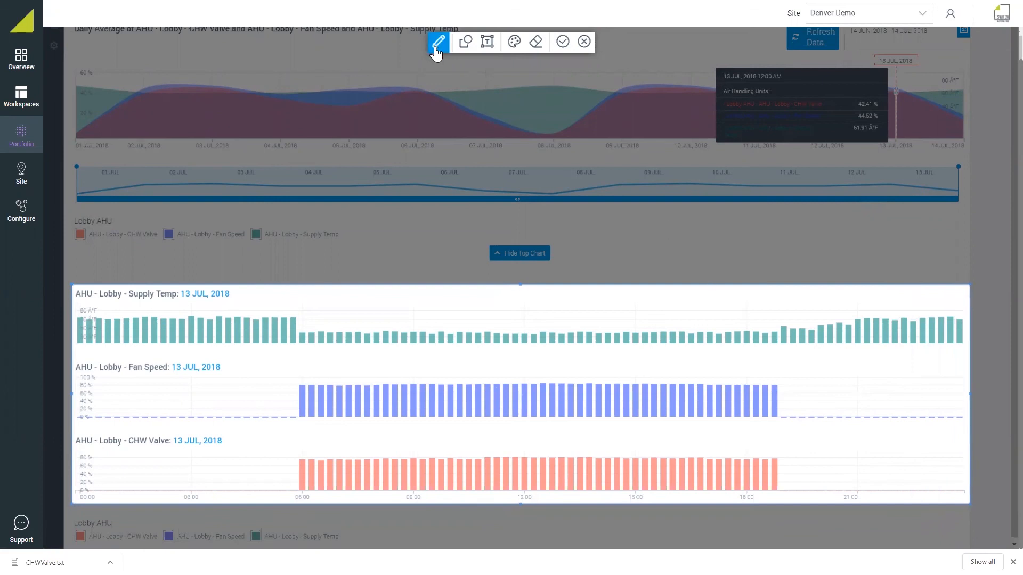
left_click(466, 41)
left_click(439, 43)
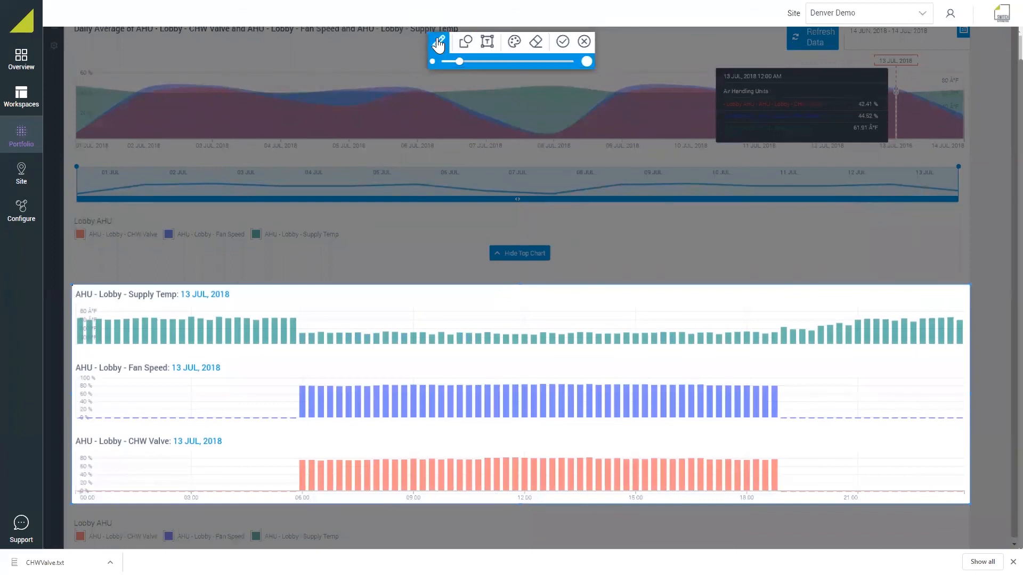
left_click(465, 41)
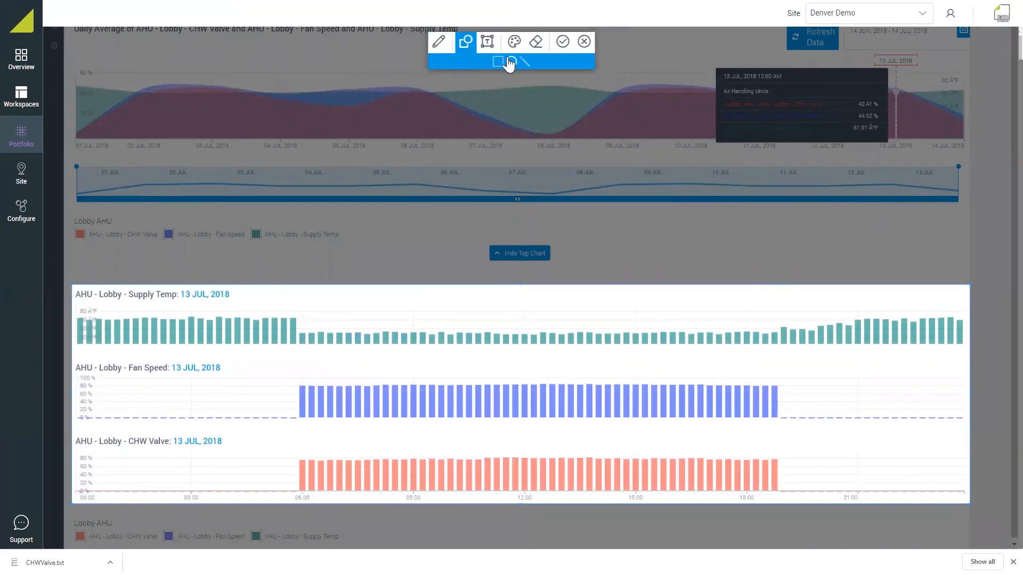
left_click(487, 41)
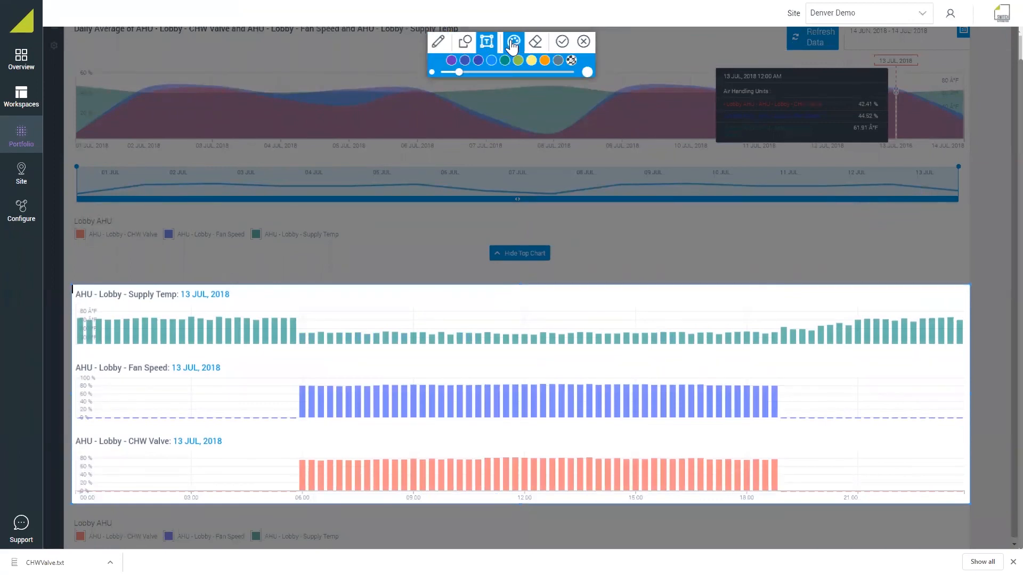
left_click(515, 46)
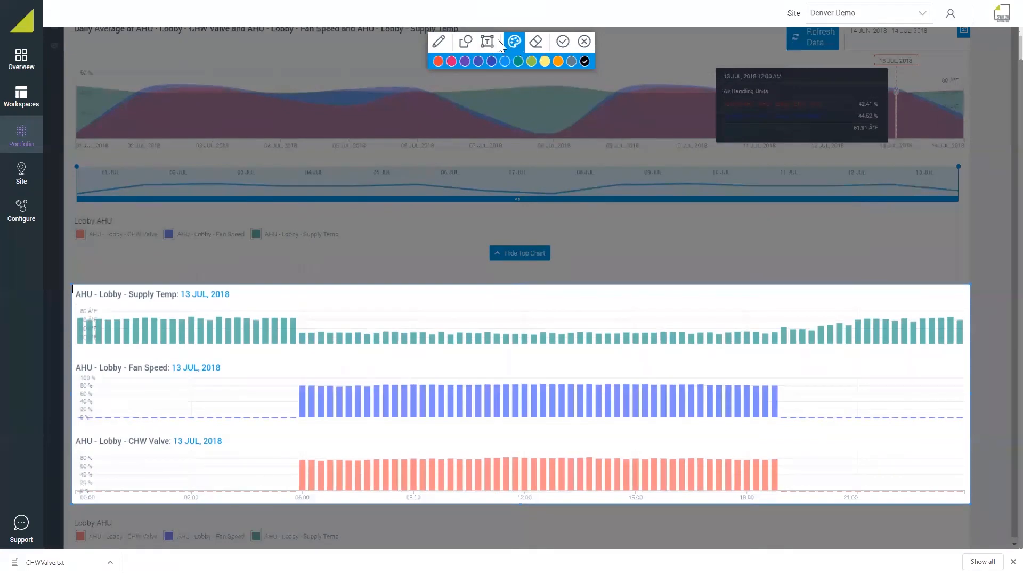
left_click(537, 46)
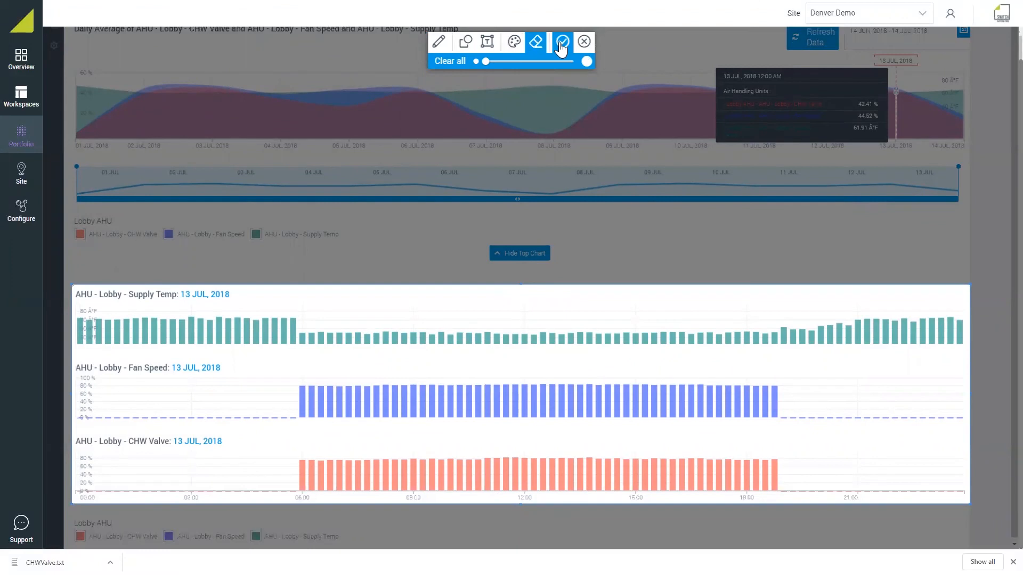
- Accept the snapshot, attach it to the existing event Lobby Cooling Failure Demo, and save the event
left_click(561, 42)
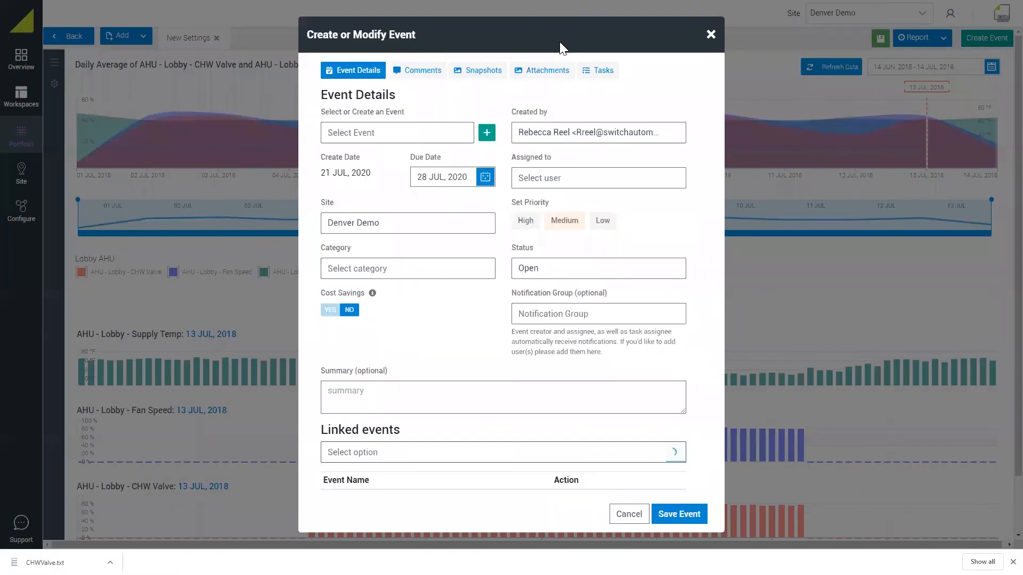
left_click(383, 133)
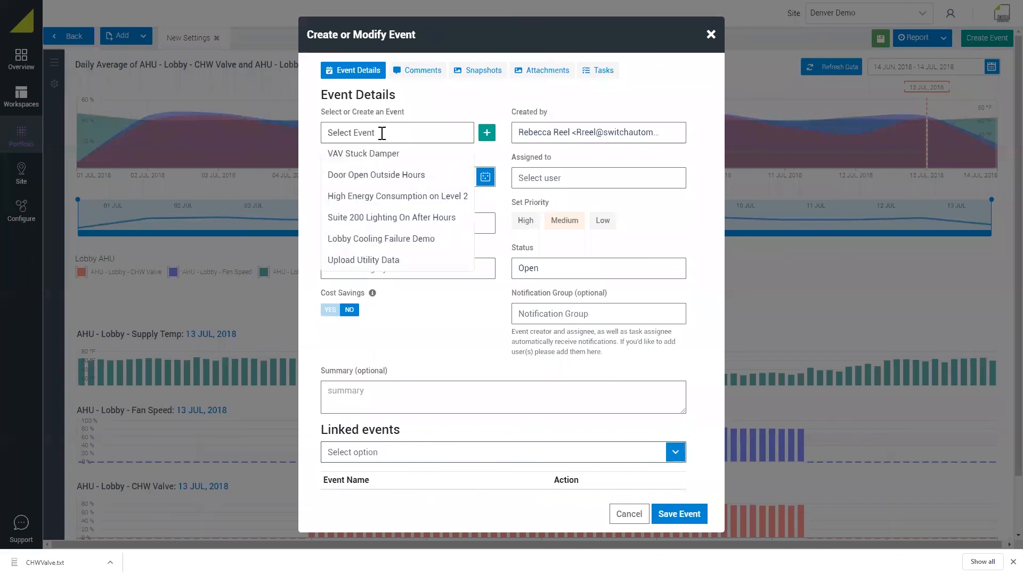
left_click(349, 241)
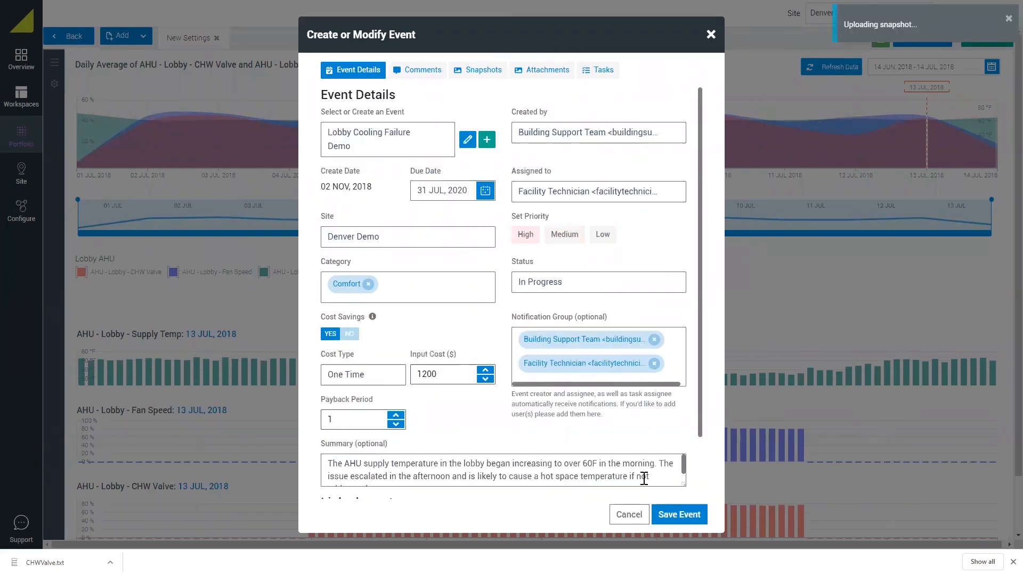
left_click(674, 520)
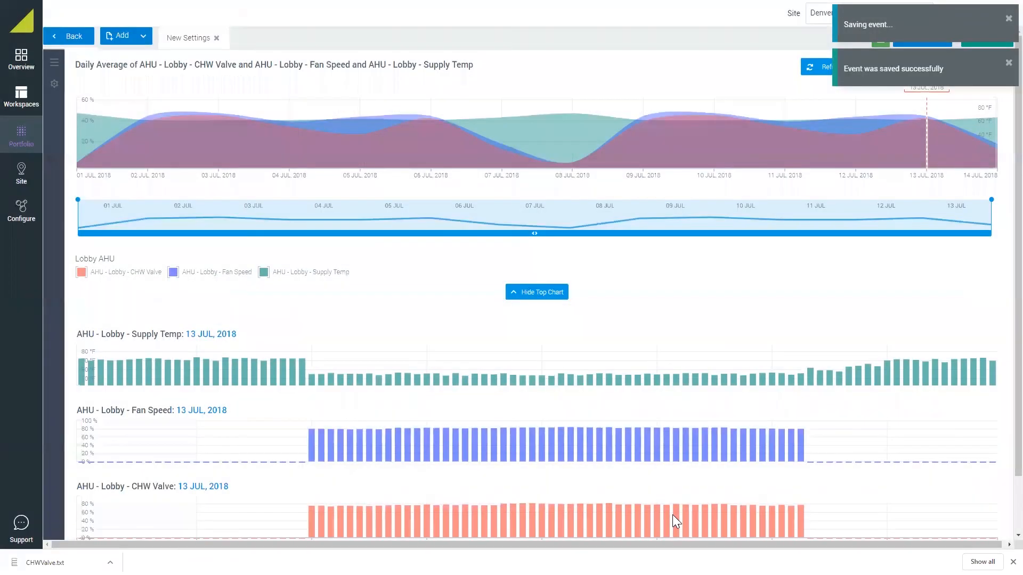